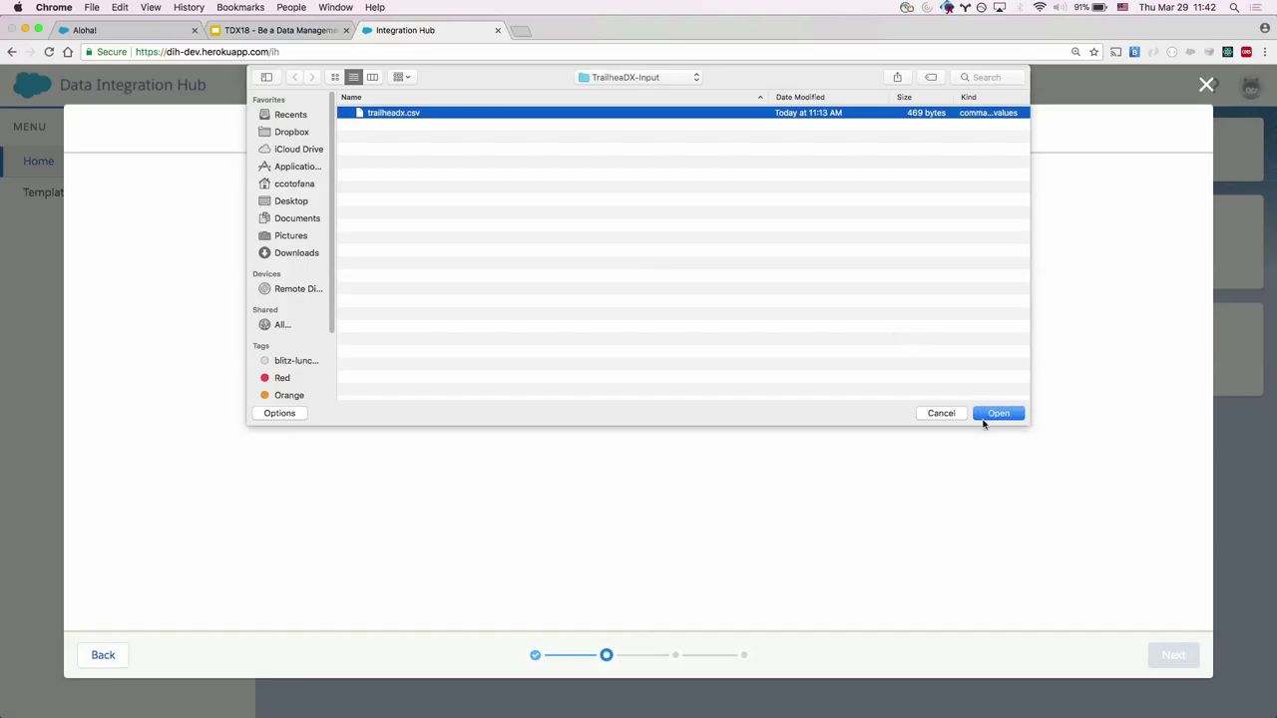
Load trailheadx.csv and map its 'last name' column to the Contact Last Name field.
click(984, 417)
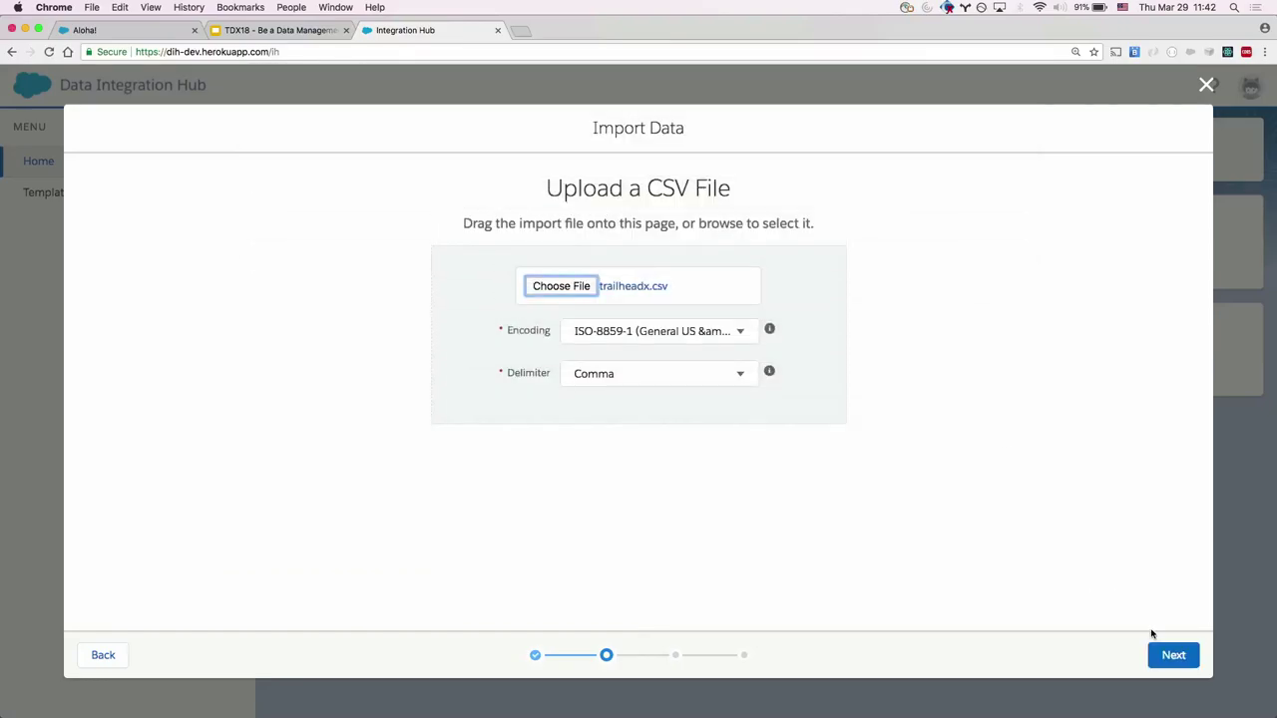
click(1173, 655)
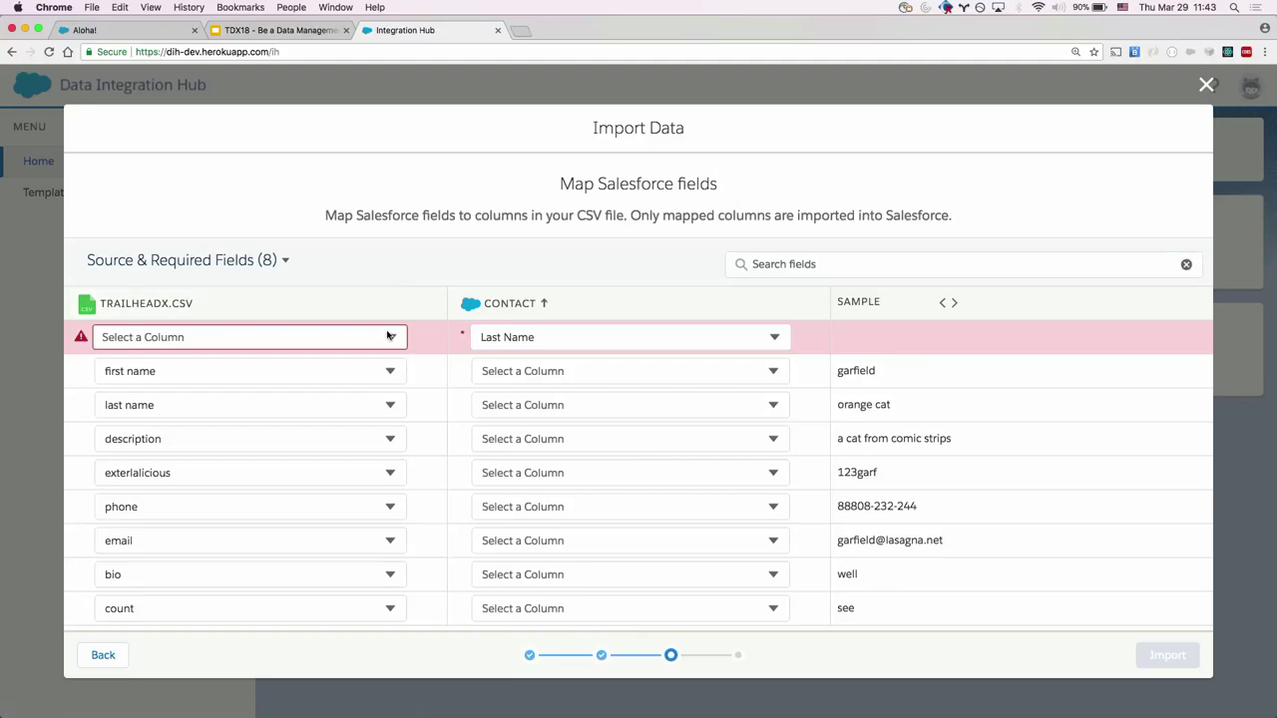
click(240, 331)
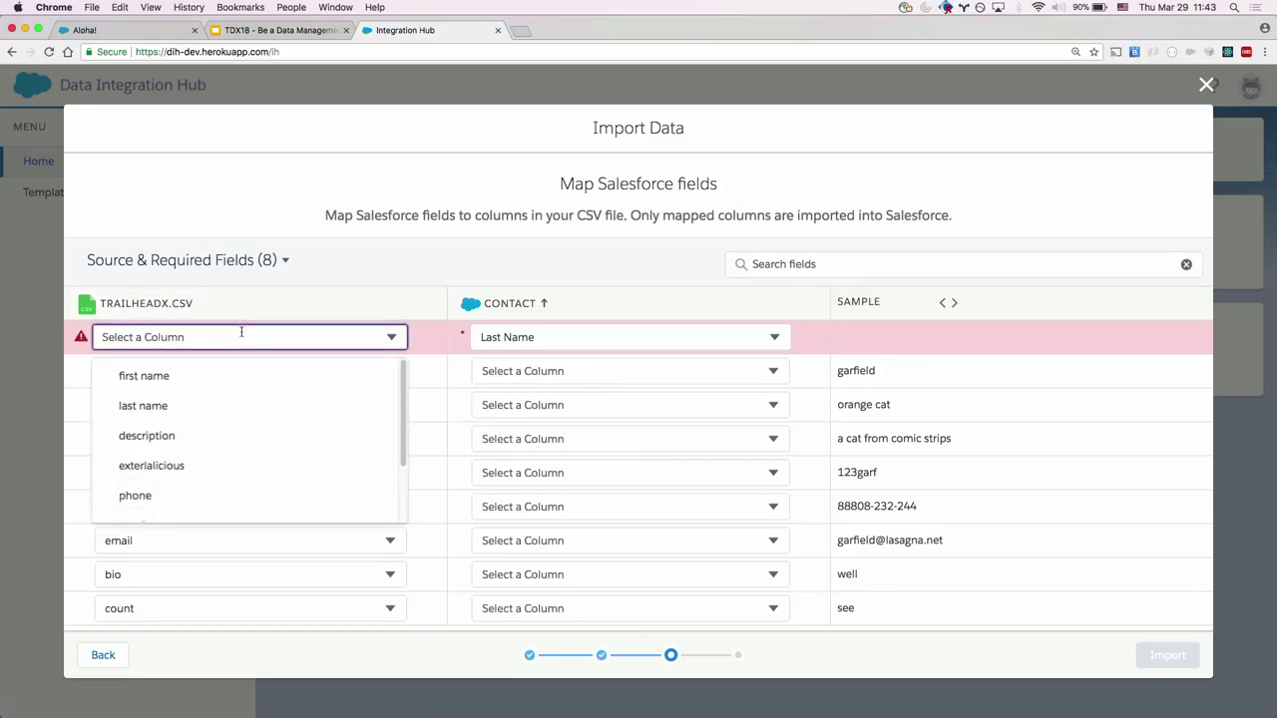
click(288, 241)
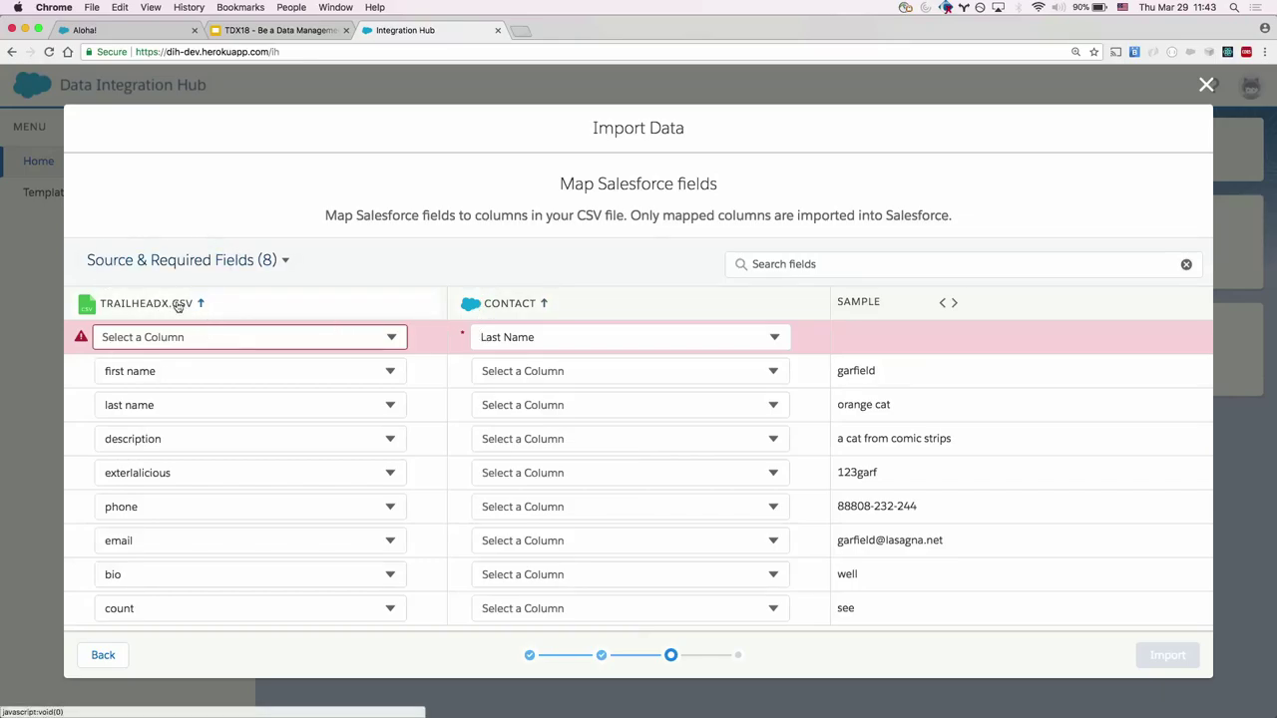
click(210, 340)
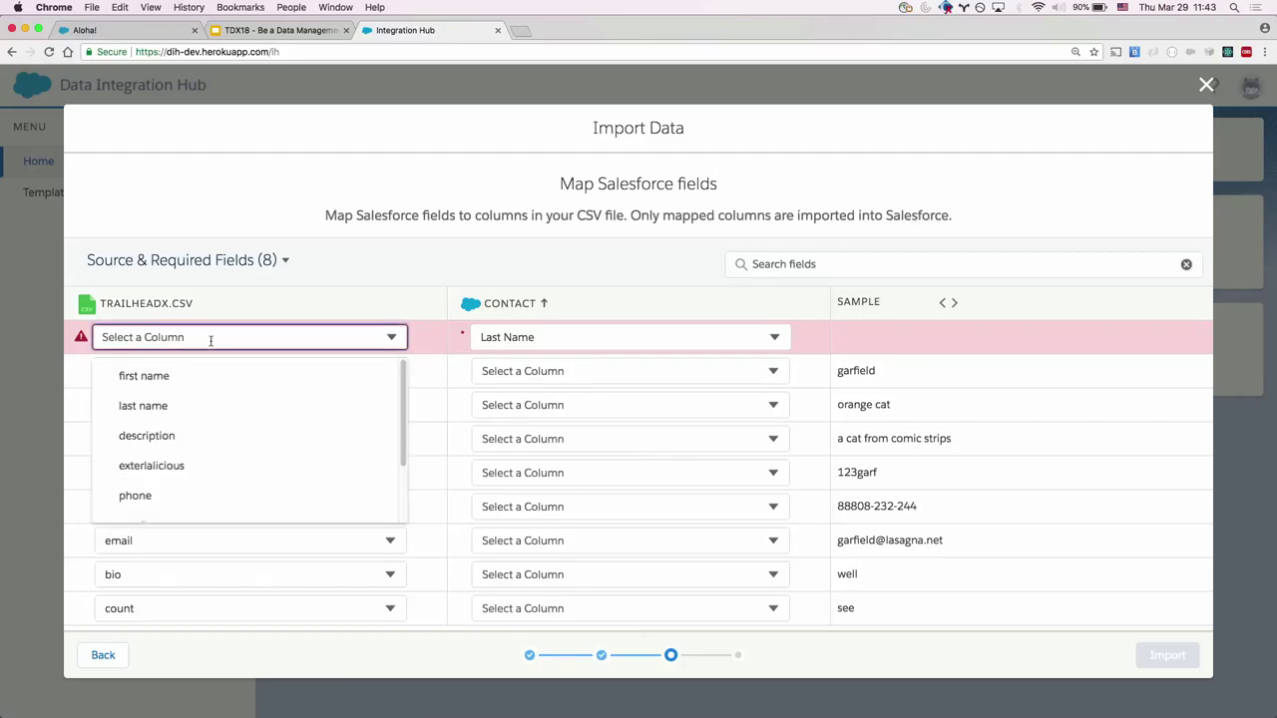
click(166, 401)
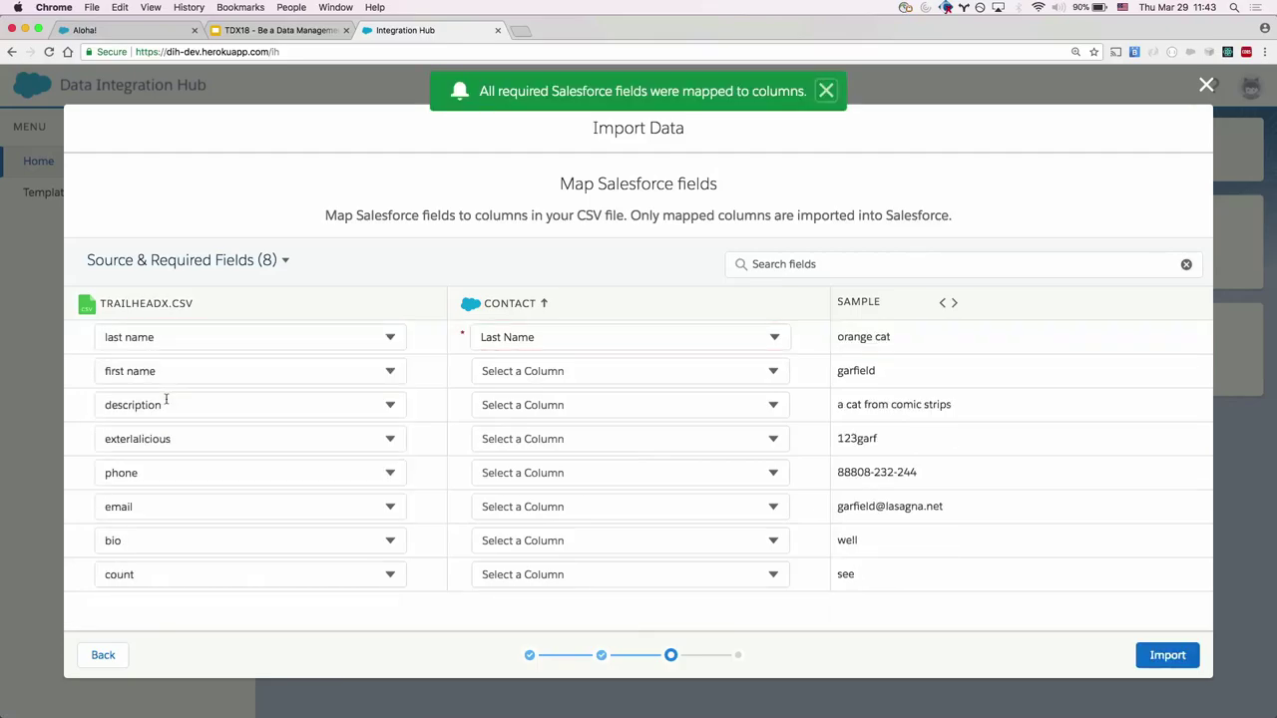
Page through the sample records and map the first name column to Data.com Key.
click(955, 303)
click(955, 303)
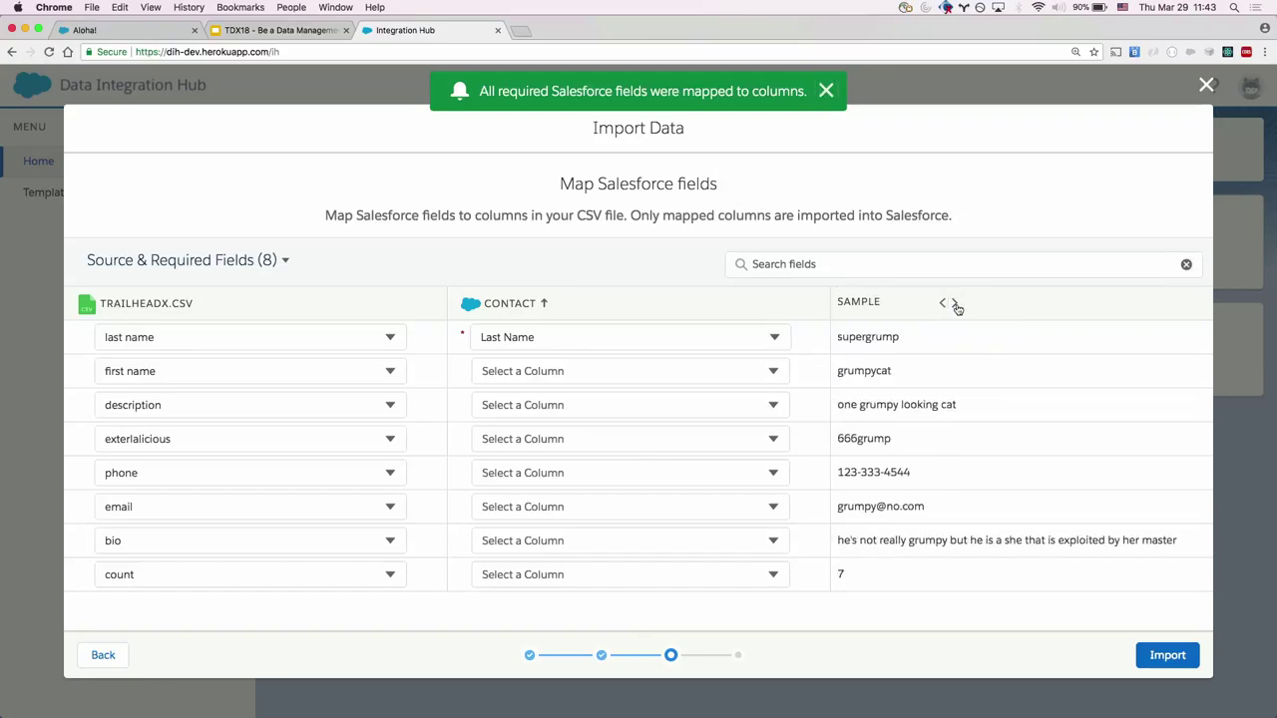
click(942, 304)
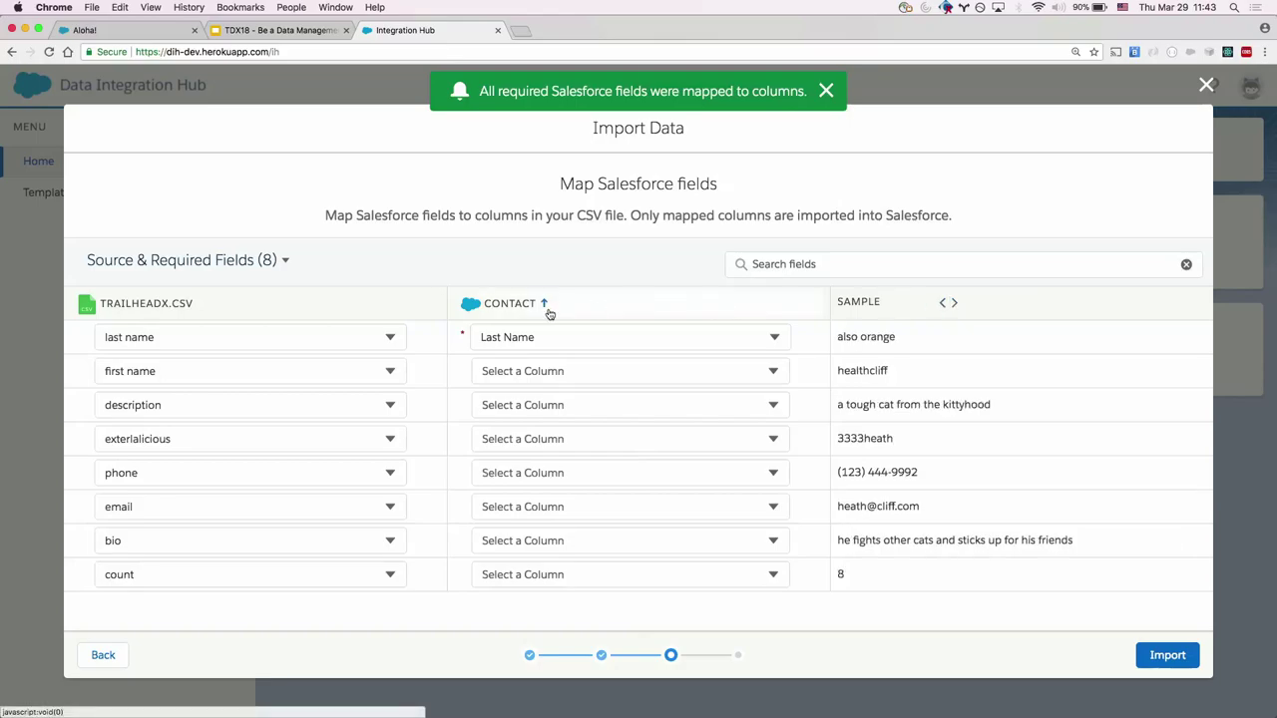
click(489, 370)
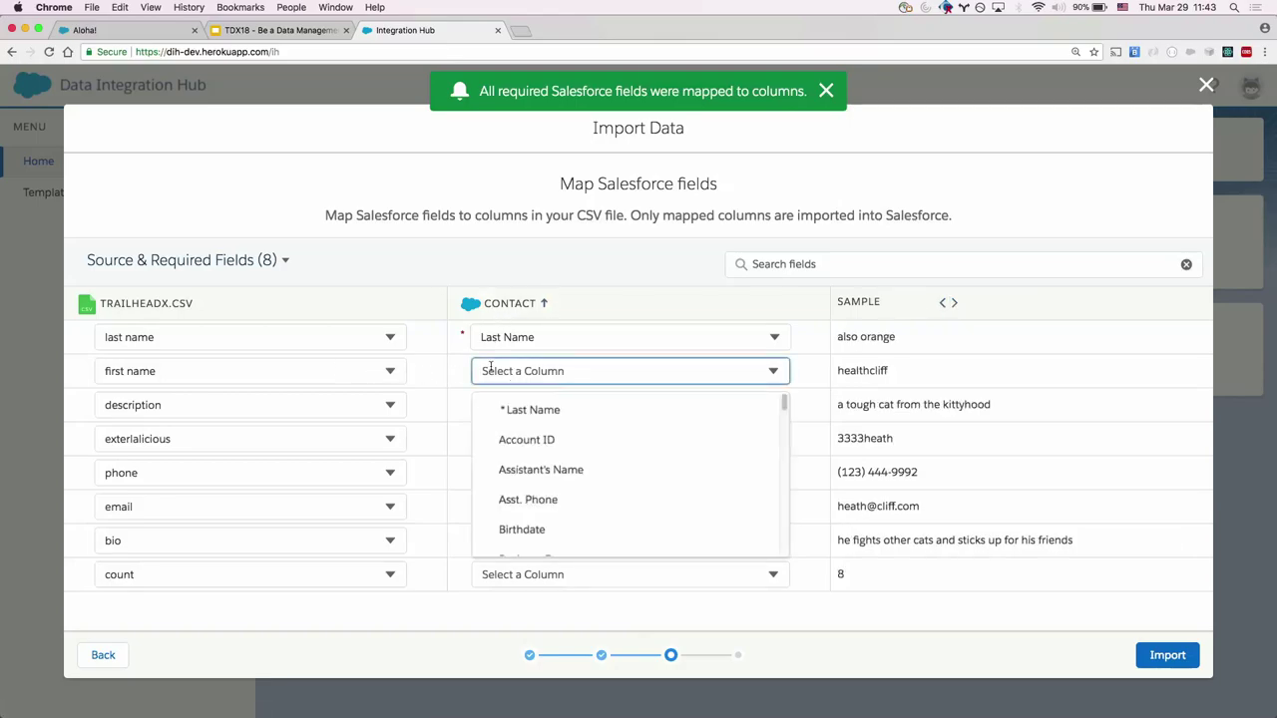
scroll(534, 513, down, 3)
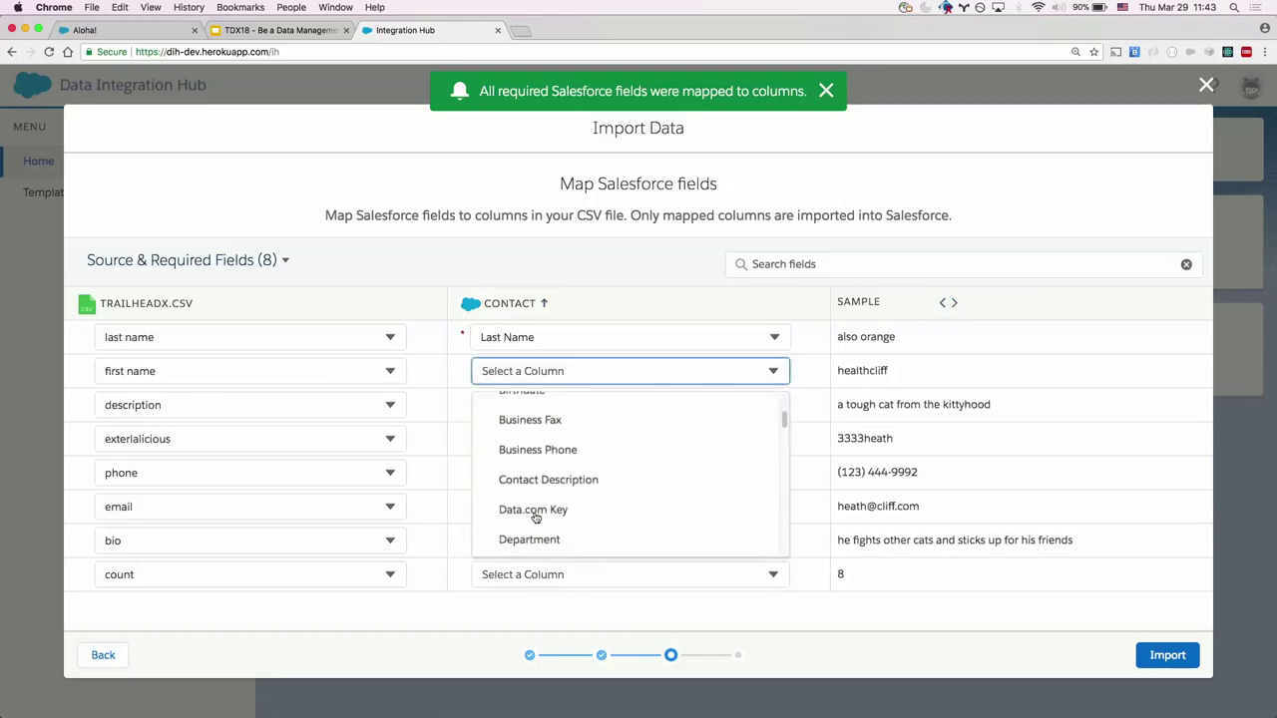
click(534, 510)
click(828, 261)
text(name)
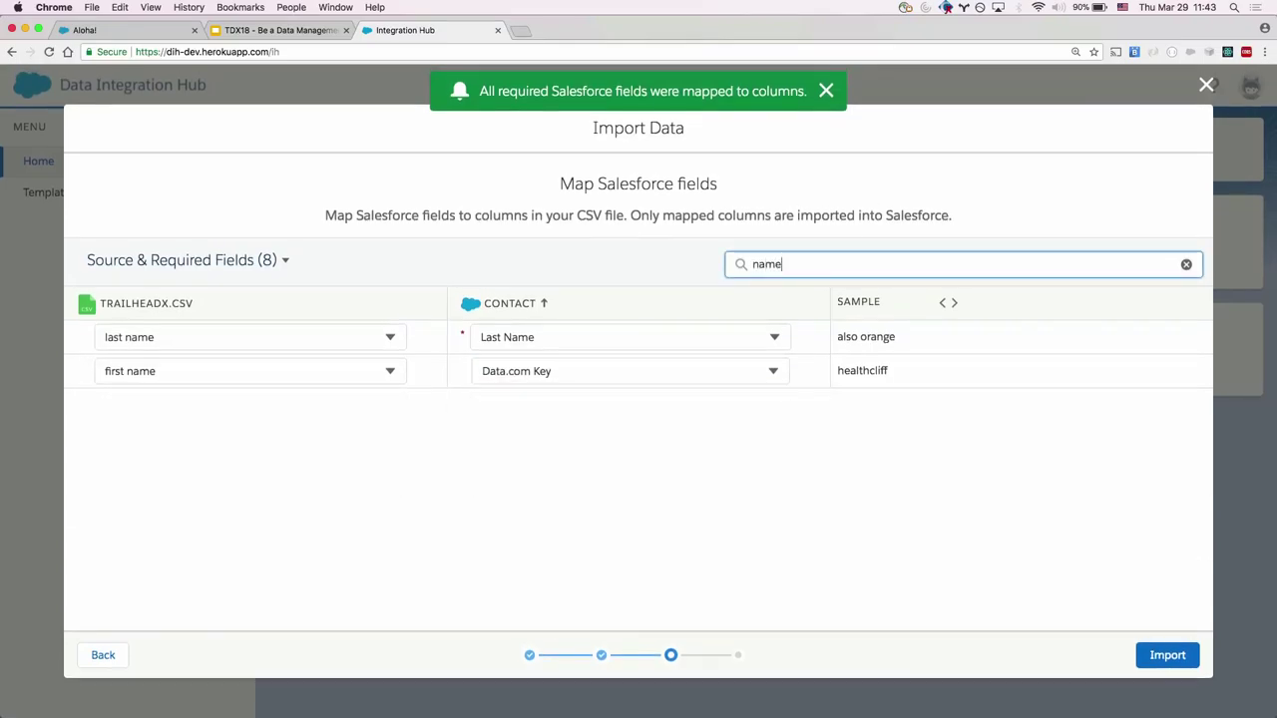
click(1186, 264)
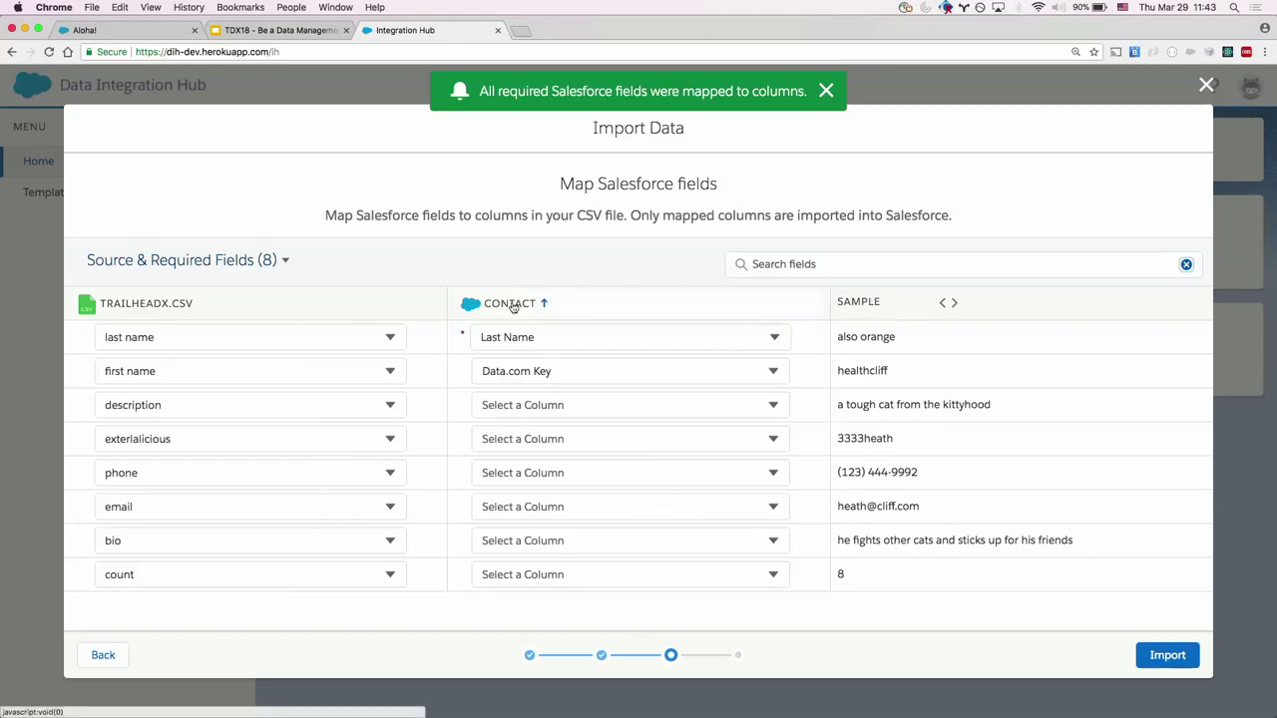
Also map the first name column to the Contact First Name field.
click(506, 373)
scroll(559, 427, down, 2)
scroll(556, 427, down, 8)
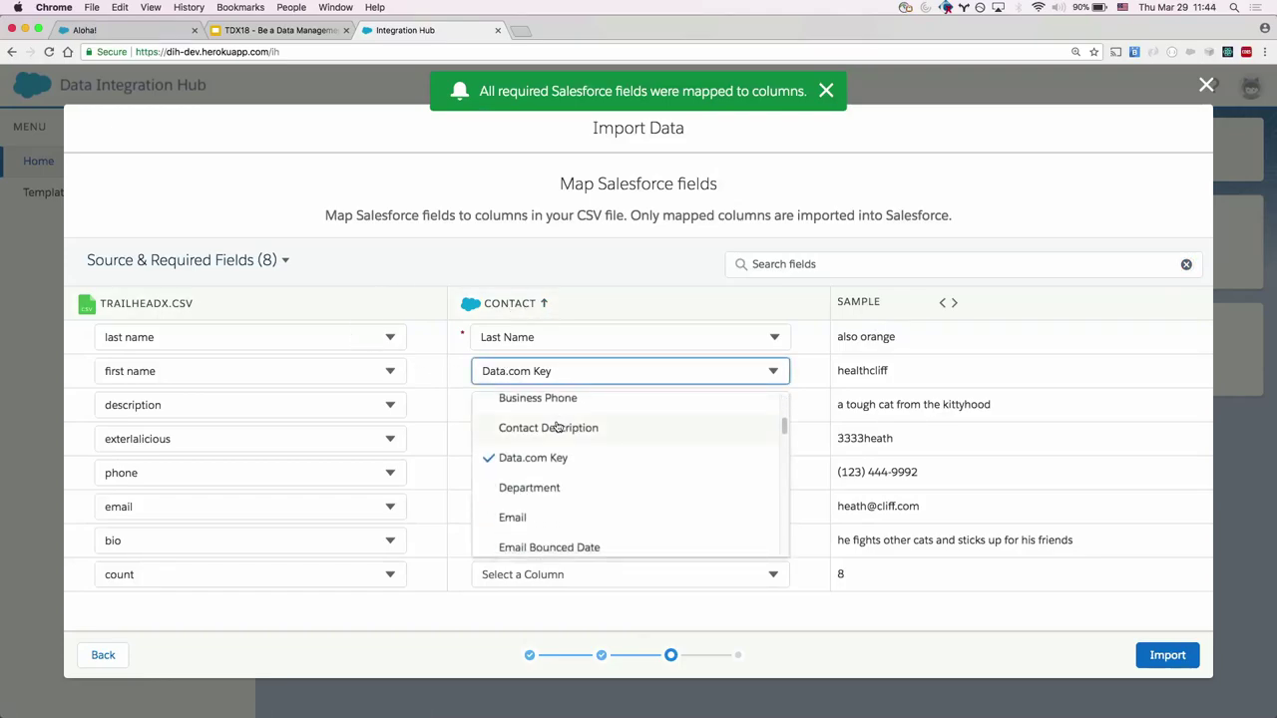
scroll(592, 485, up, 7)
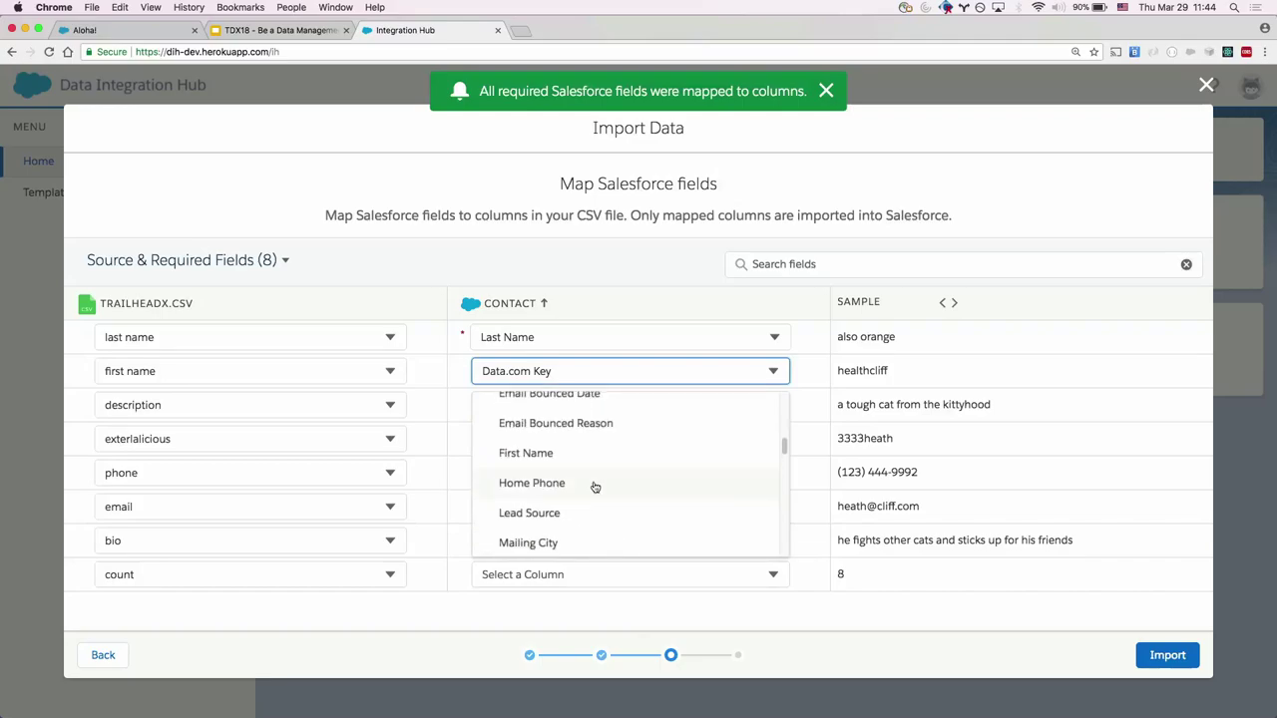
click(545, 530)
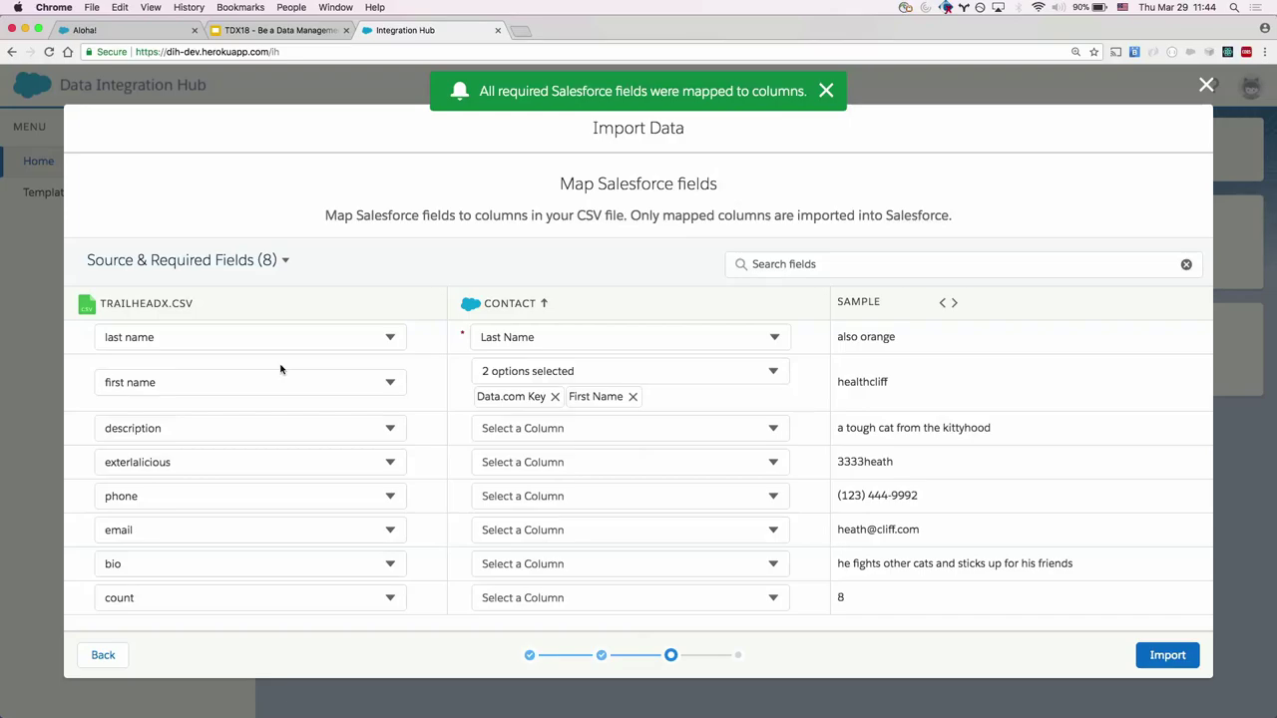
Map the description column to Contact Description and return to the first sample record.
click(272, 427)
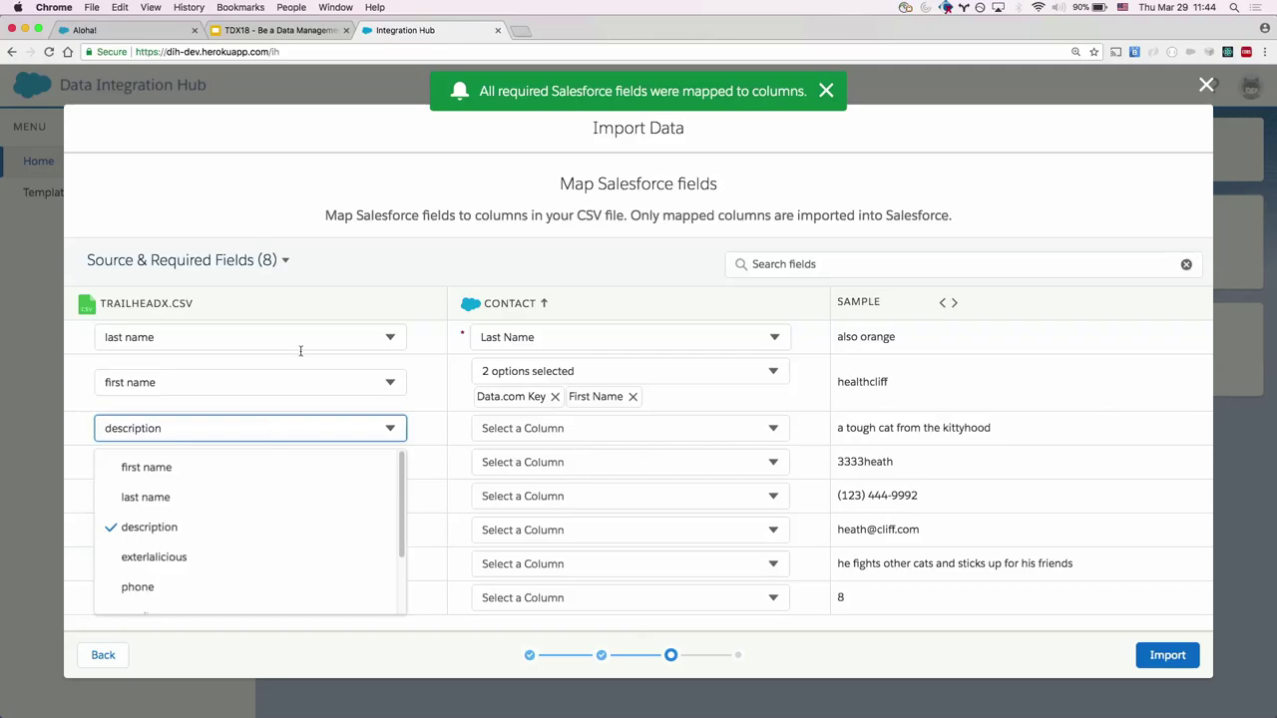
click(337, 282)
click(515, 427)
scroll(591, 530, down, 3)
click(563, 497)
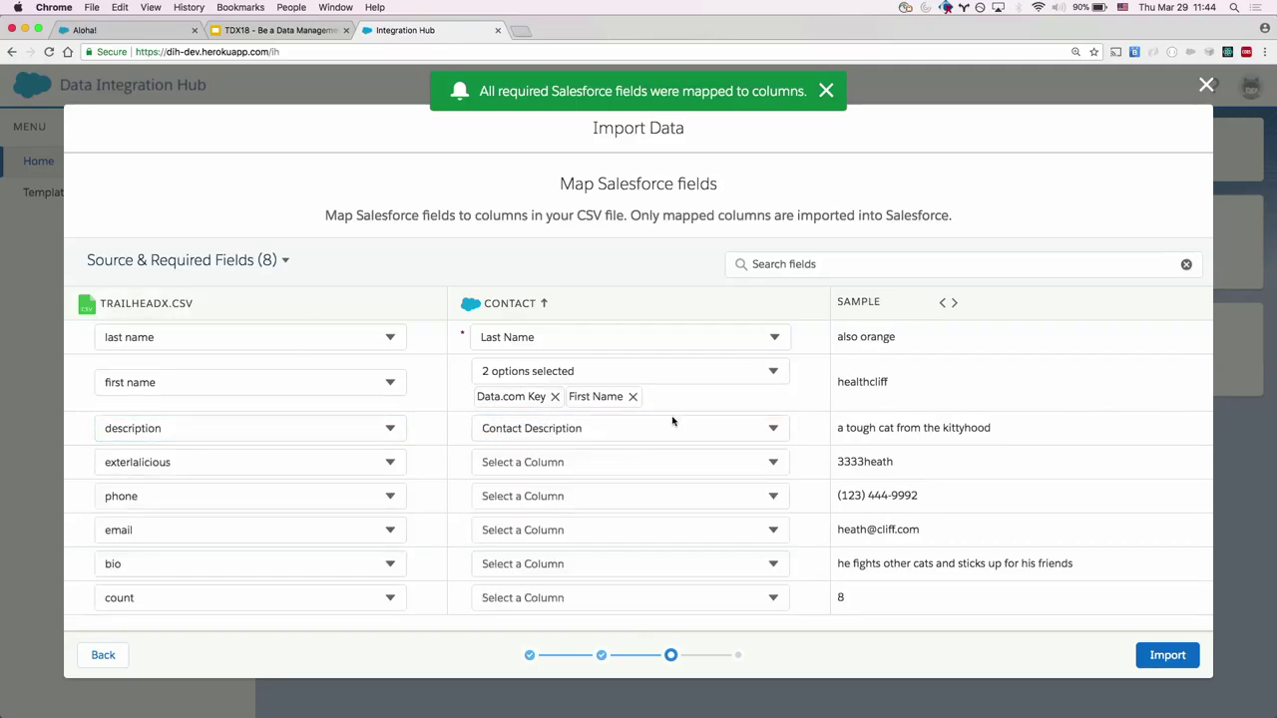
click(939, 304)
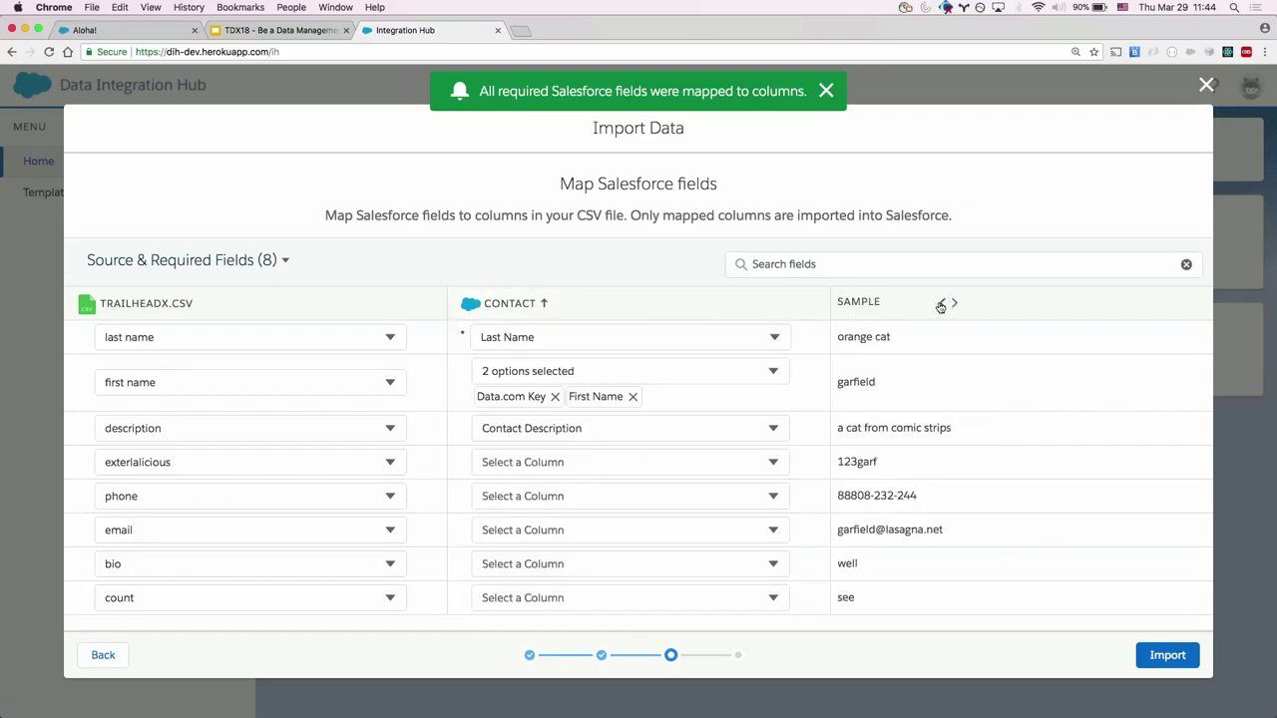
Filter the mapping table to required, then Unmapped Fields (5), then Source & Required Fields (8).
click(286, 263)
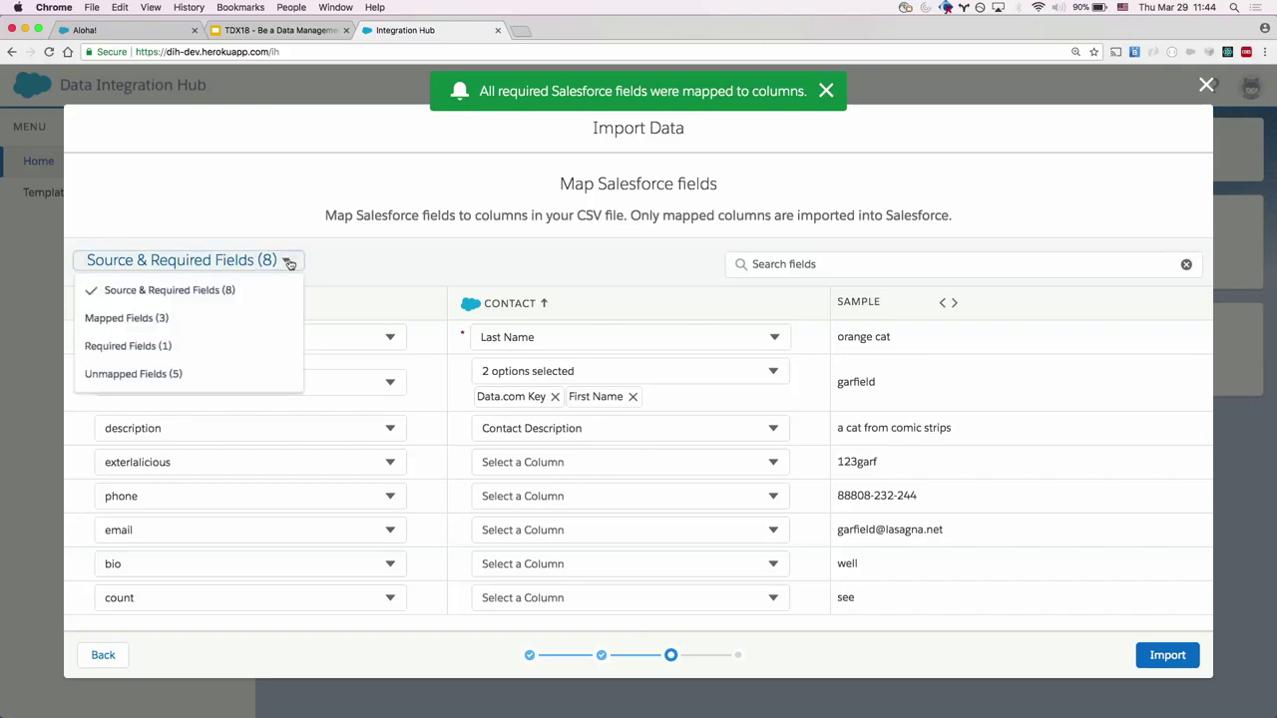
click(140, 345)
click(226, 261)
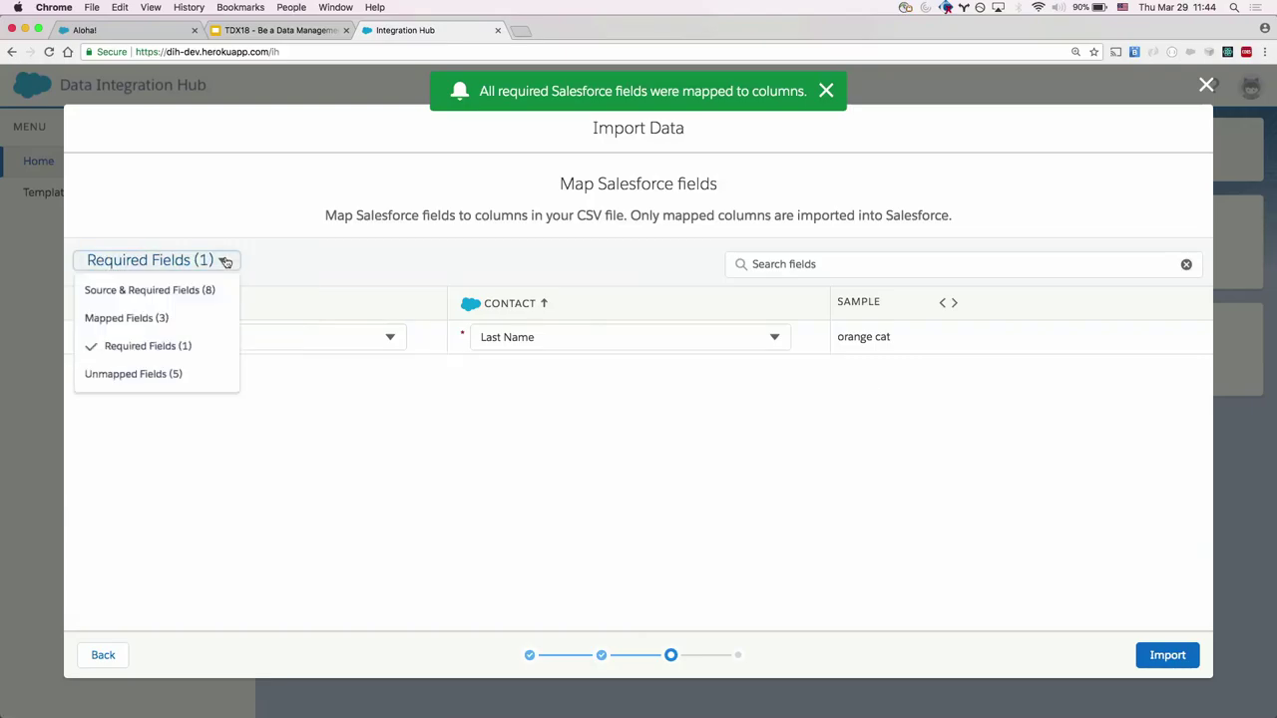
click(155, 374)
click(239, 266)
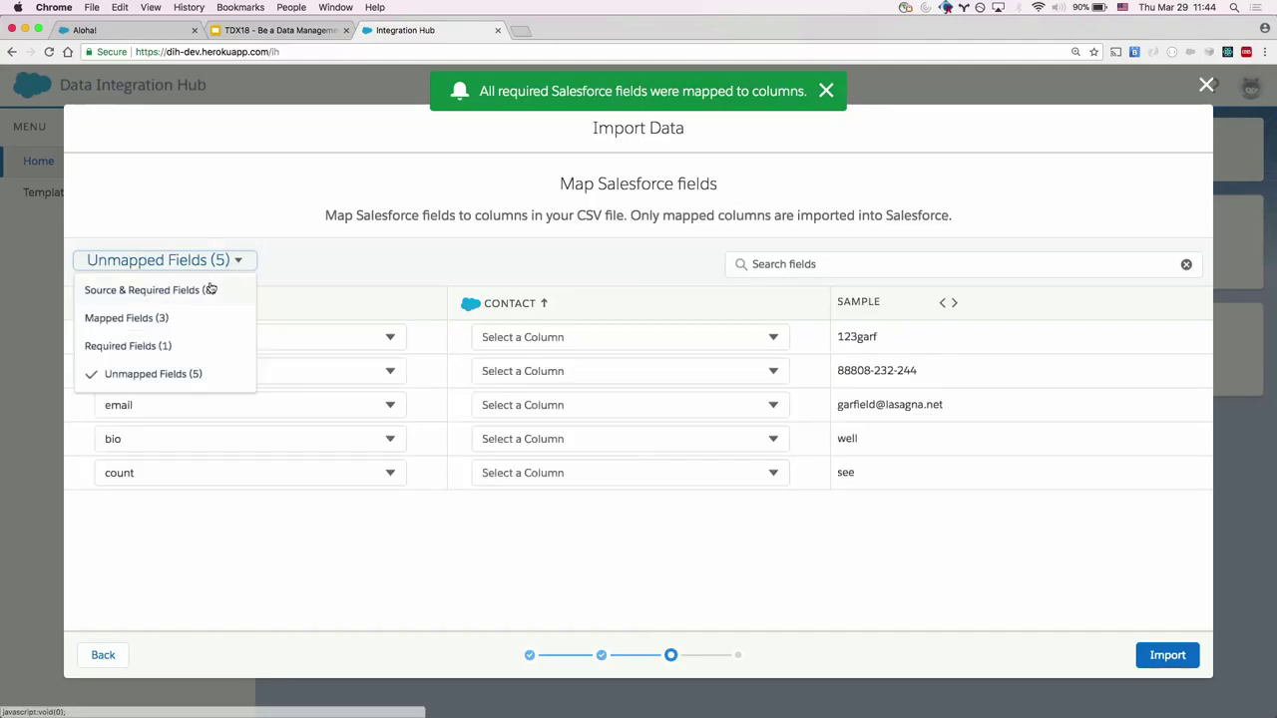
click(212, 288)
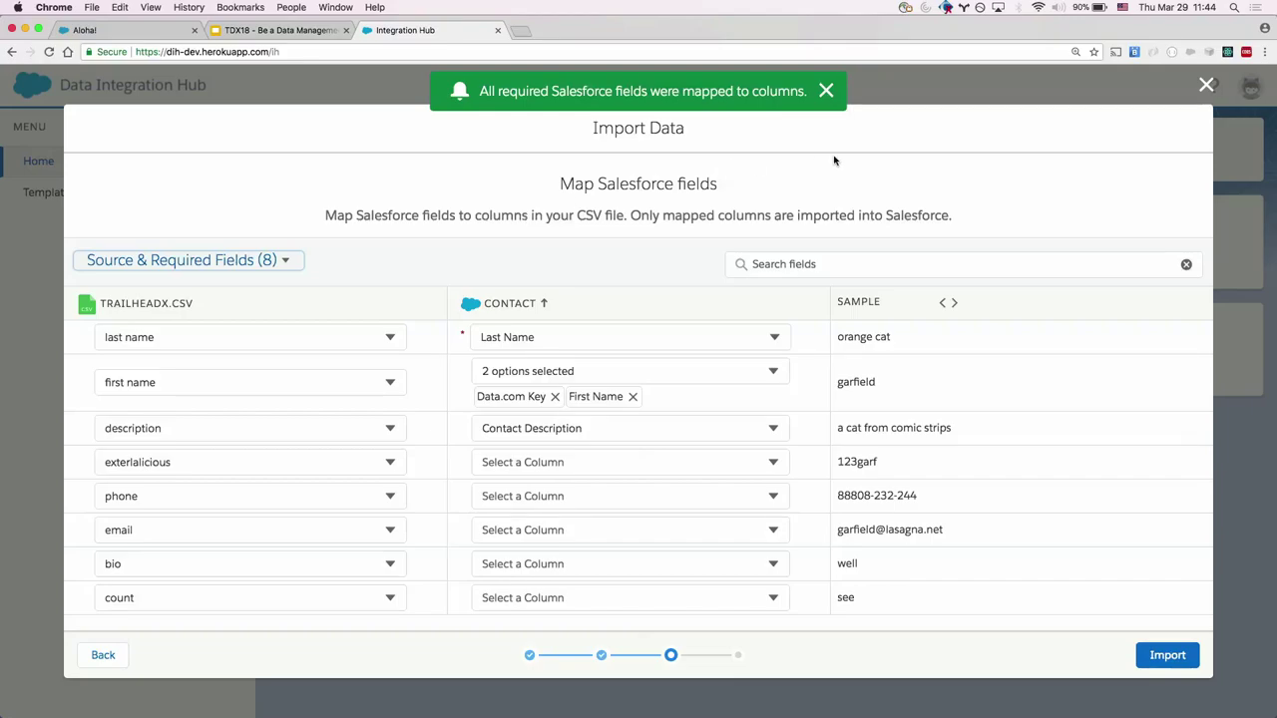
click(793, 266)
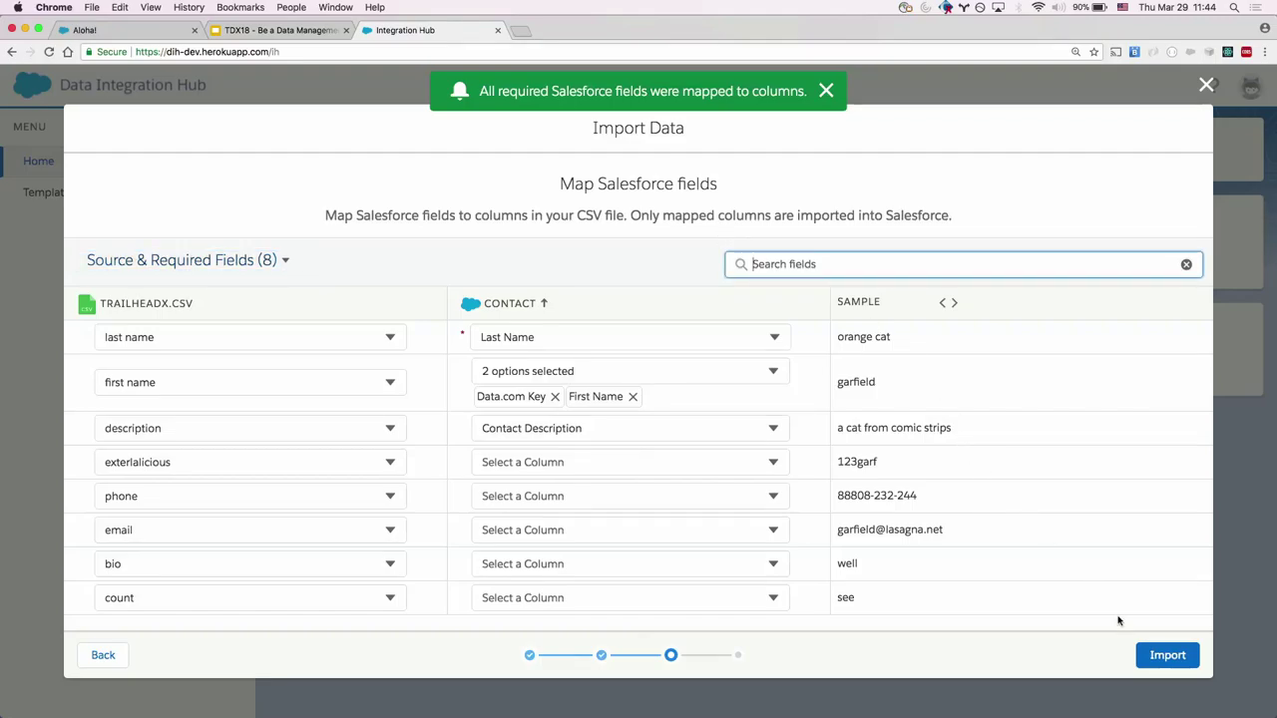
Import the mapped contacts and open the import job's details in Salesforce.
click(1166, 656)
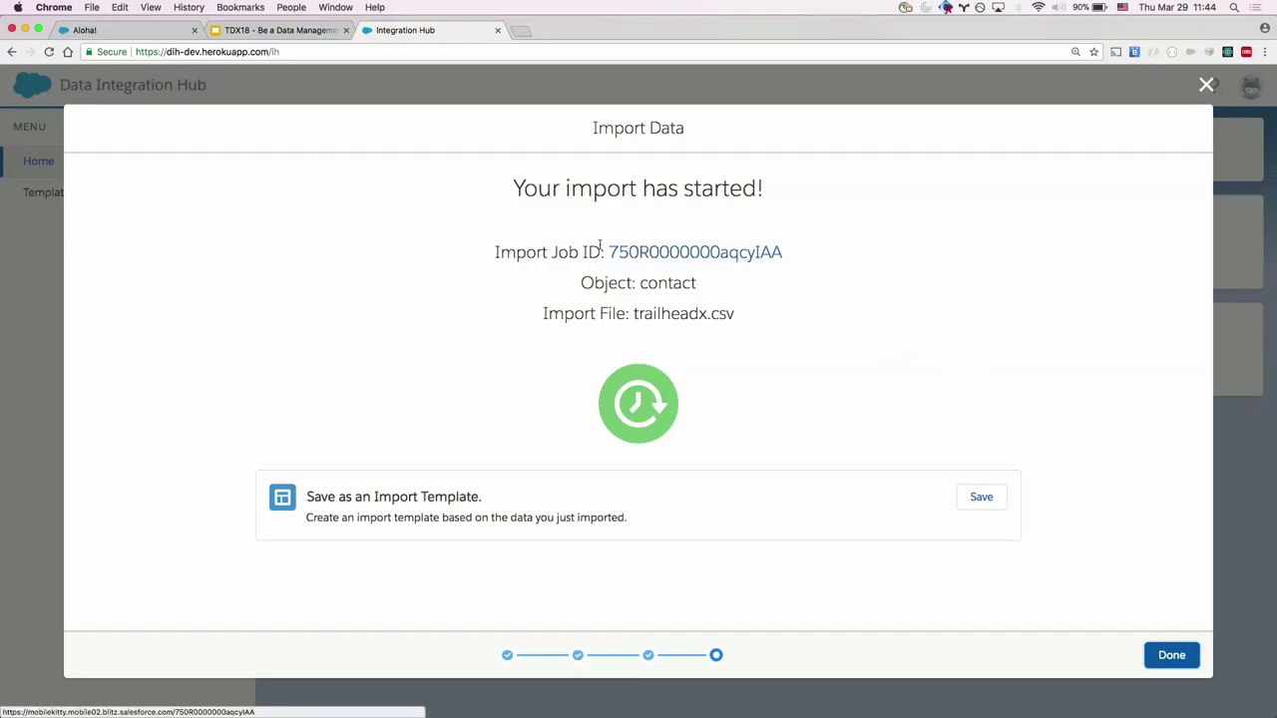
click(678, 254)
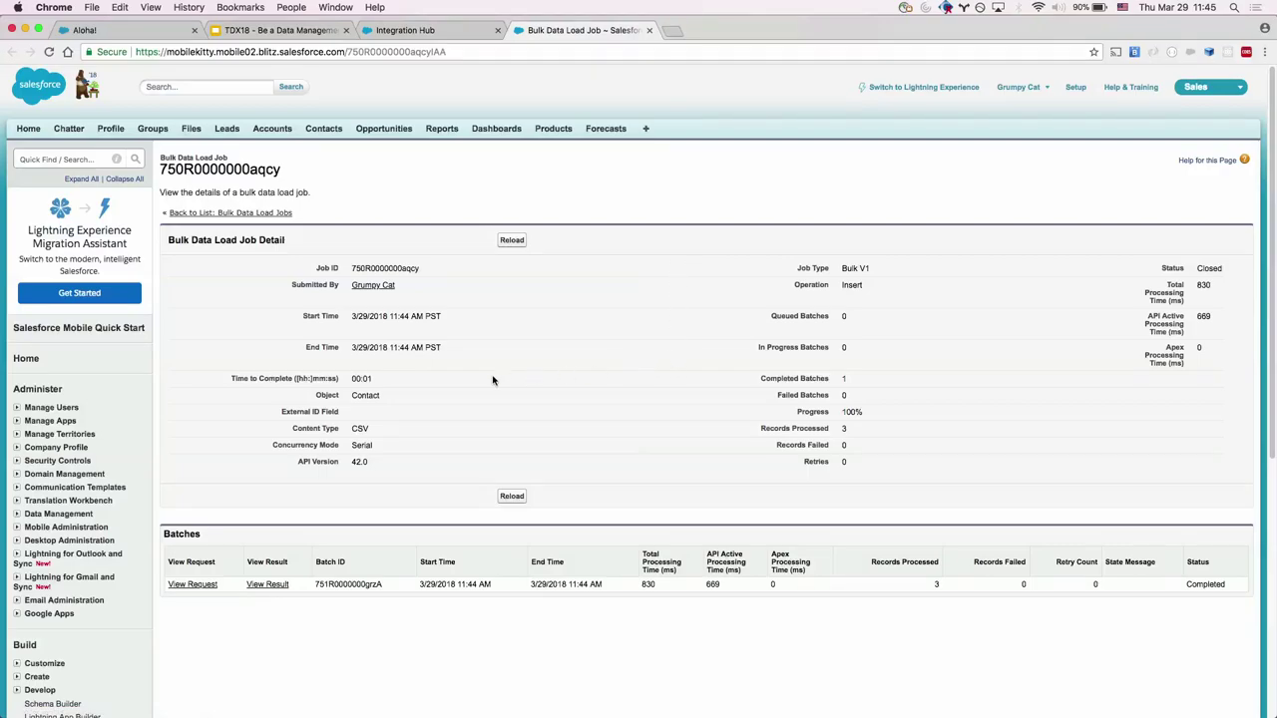
Check the bulk load job's Contact object, then highlight the Import Job ID back in Integration Hub.
double_click(365, 396)
click(920, 640)
click(429, 31)
drag(798, 250, 608, 251)
click(841, 194)
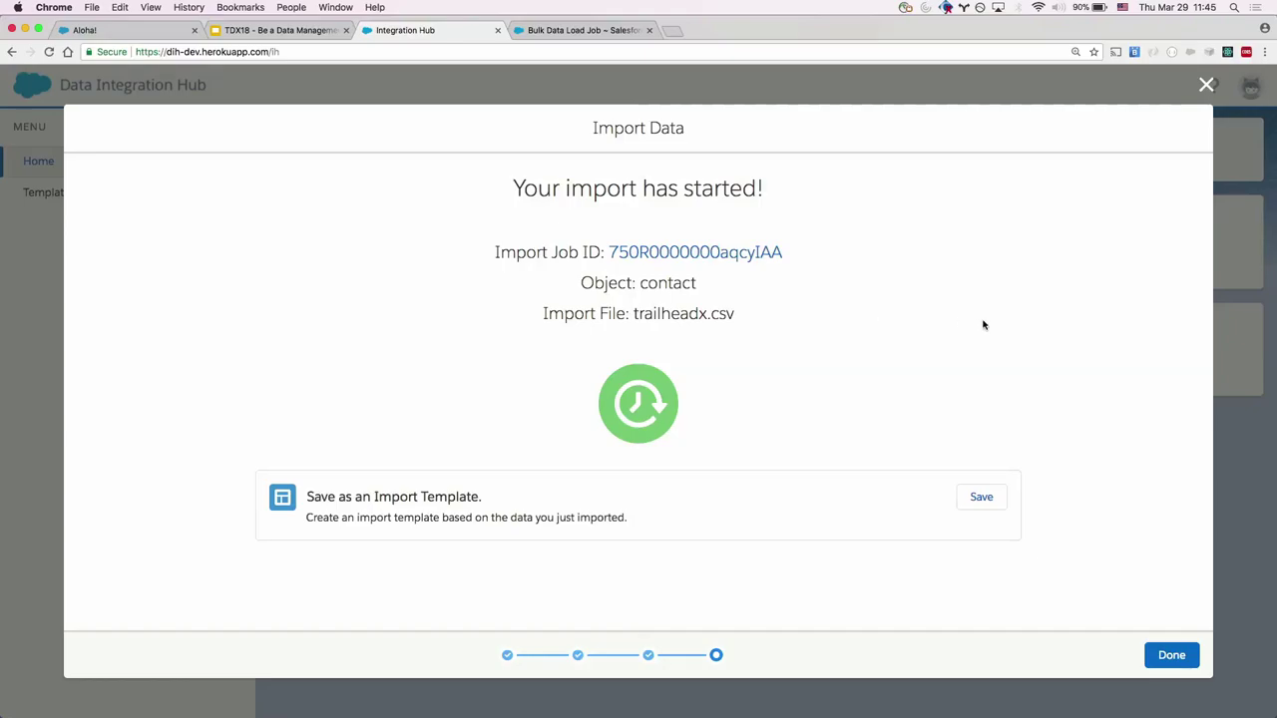
Save the import as template 'weekly contact import' with description 'traiilheadx is awesome'.
click(981, 497)
click(456, 326)
text(weekl)
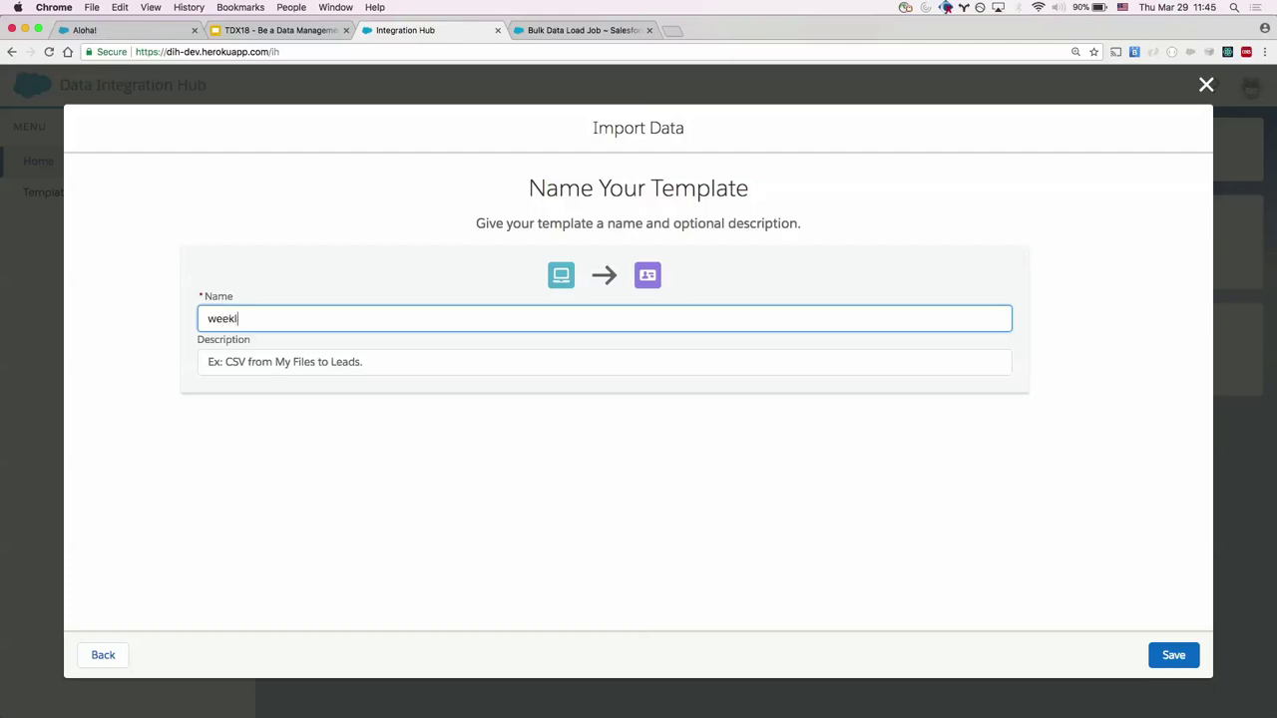
text(y contact impr)
click(393, 363)
text(traiilhead)
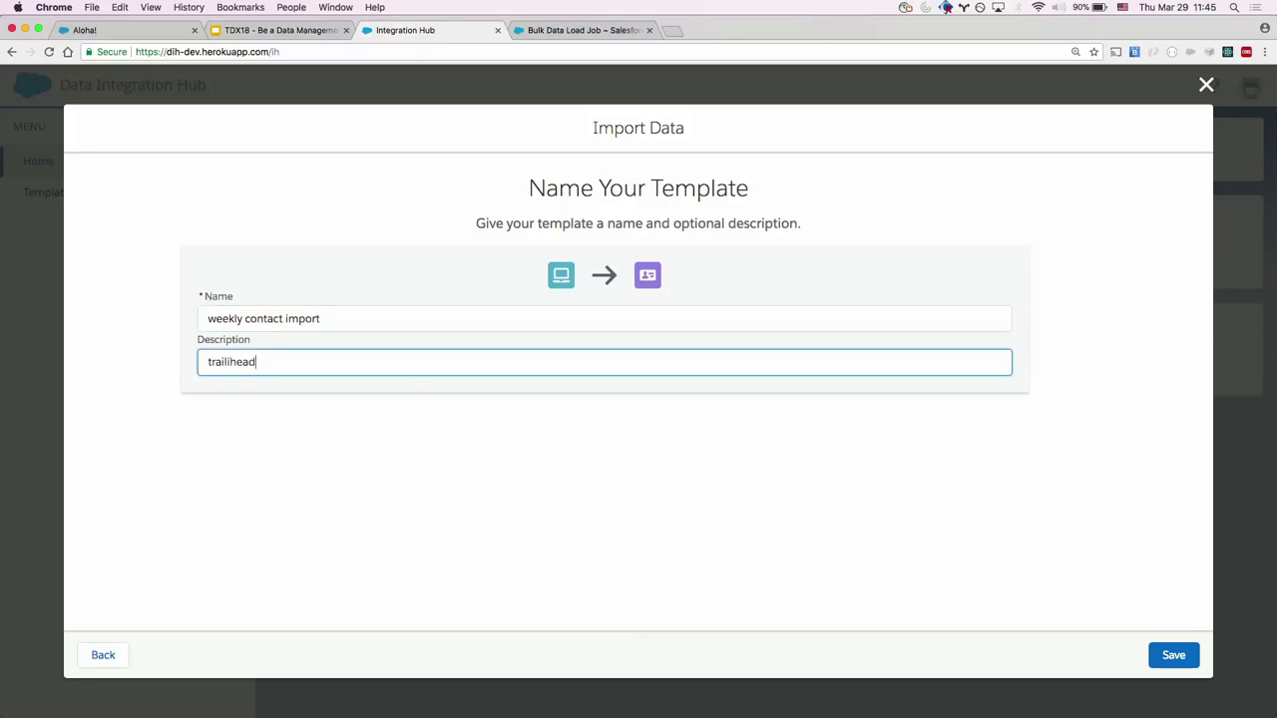
text(x is awesome)
click(1173, 656)
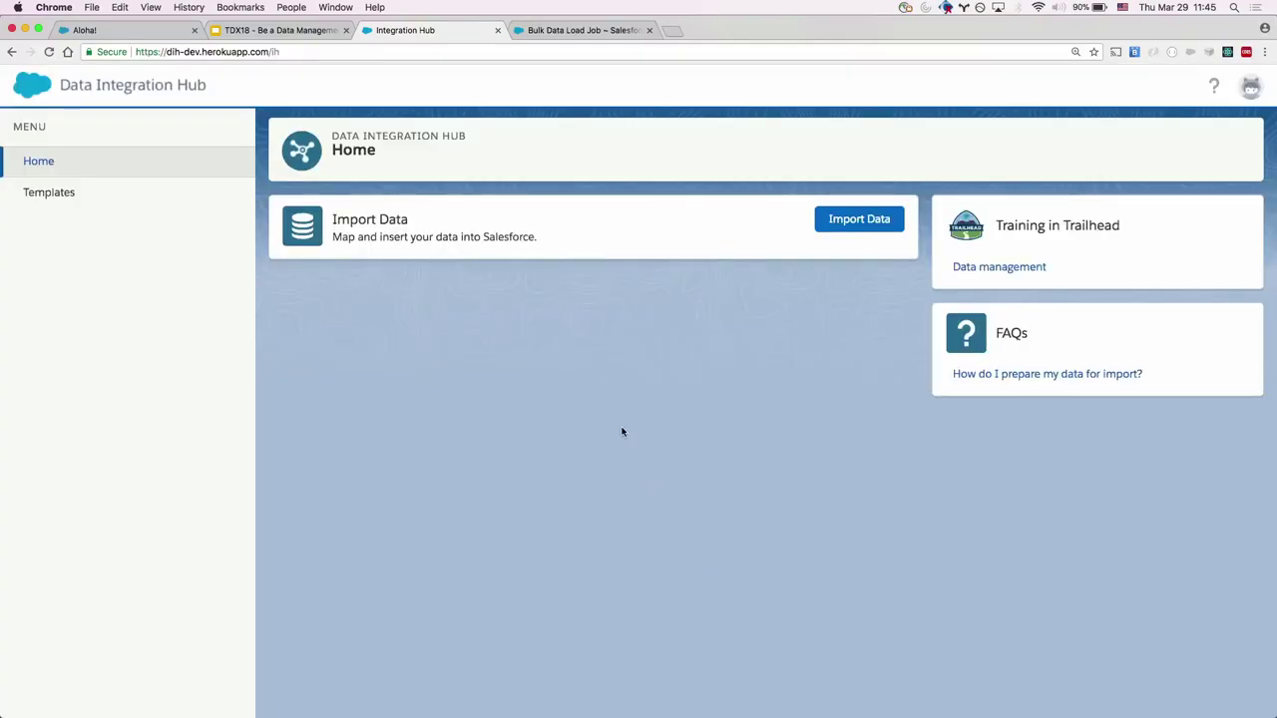
Start a new import from the 'weekly contact import' template with trailheadx.csv and reach the prefilled mappings.
click(66, 194)
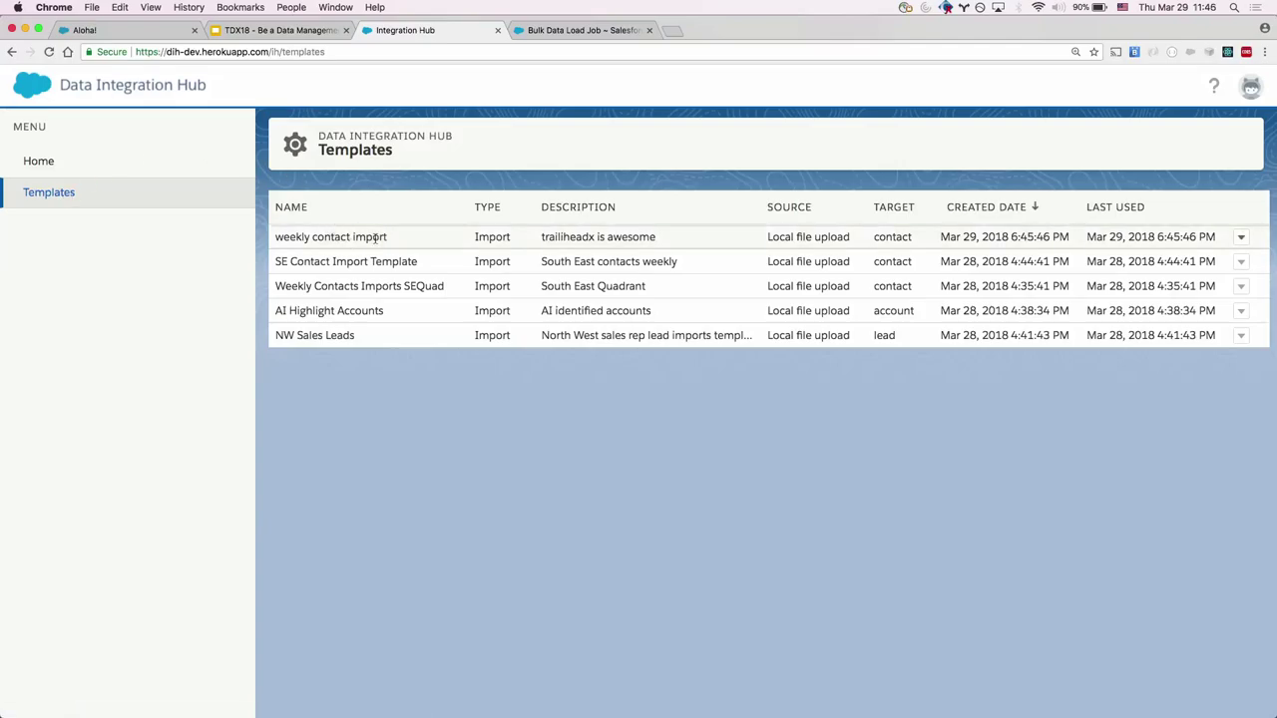
click(1240, 238)
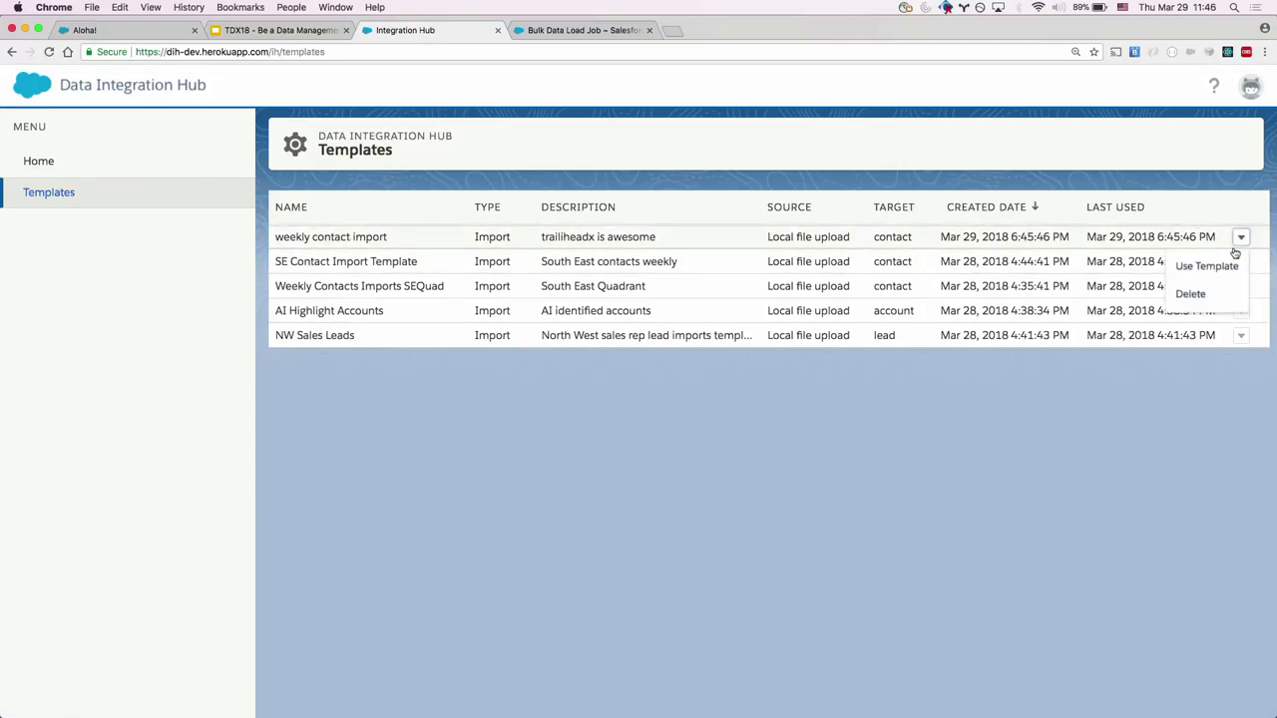
click(1209, 267)
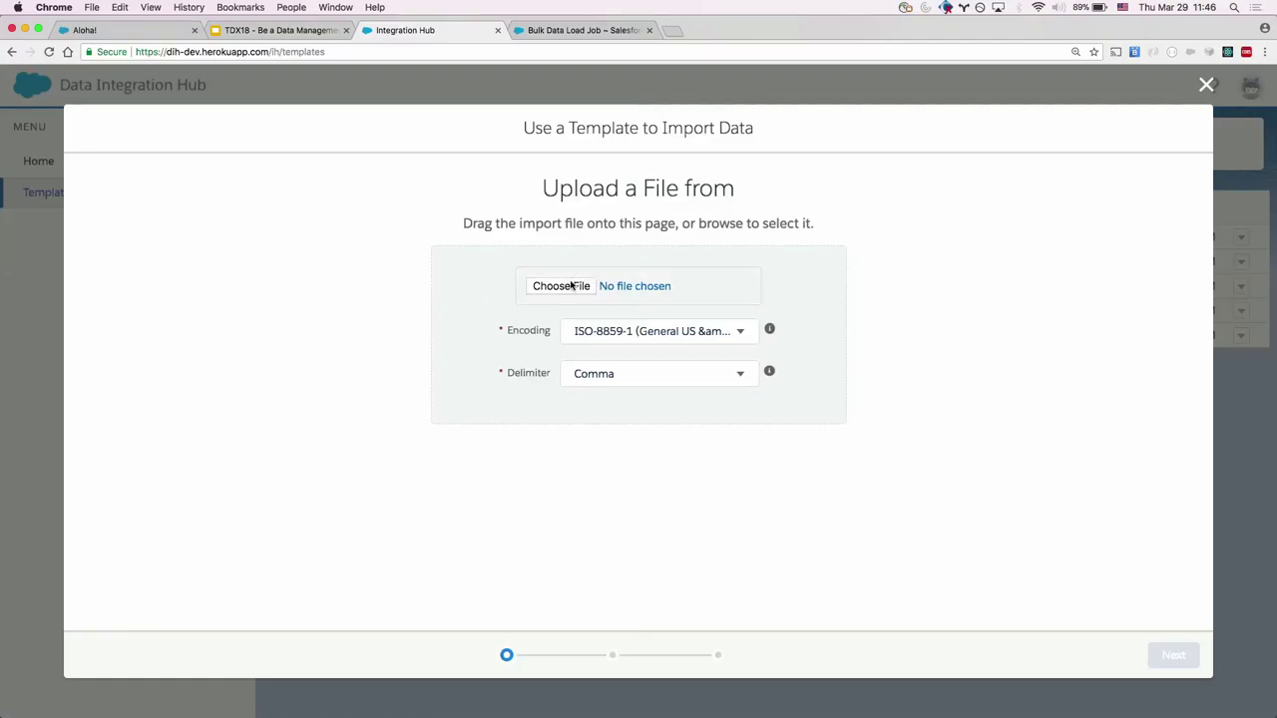
click(536, 285)
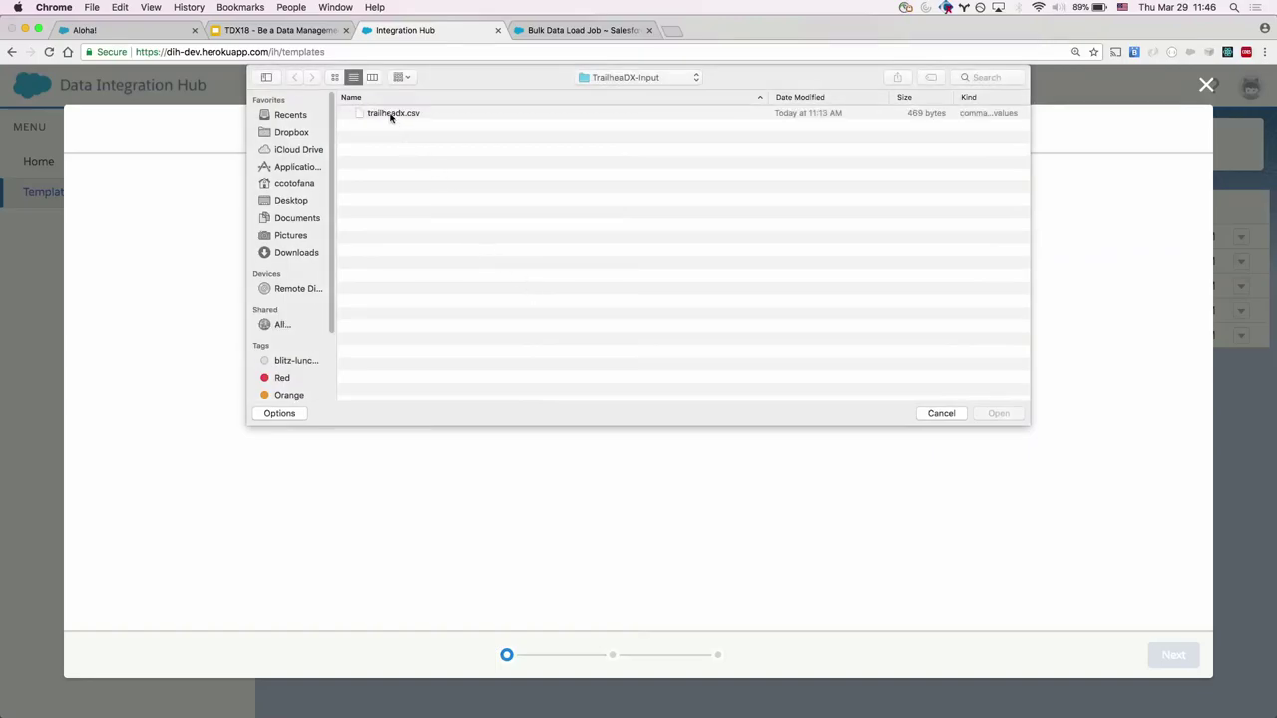
click(391, 115)
click(1000, 413)
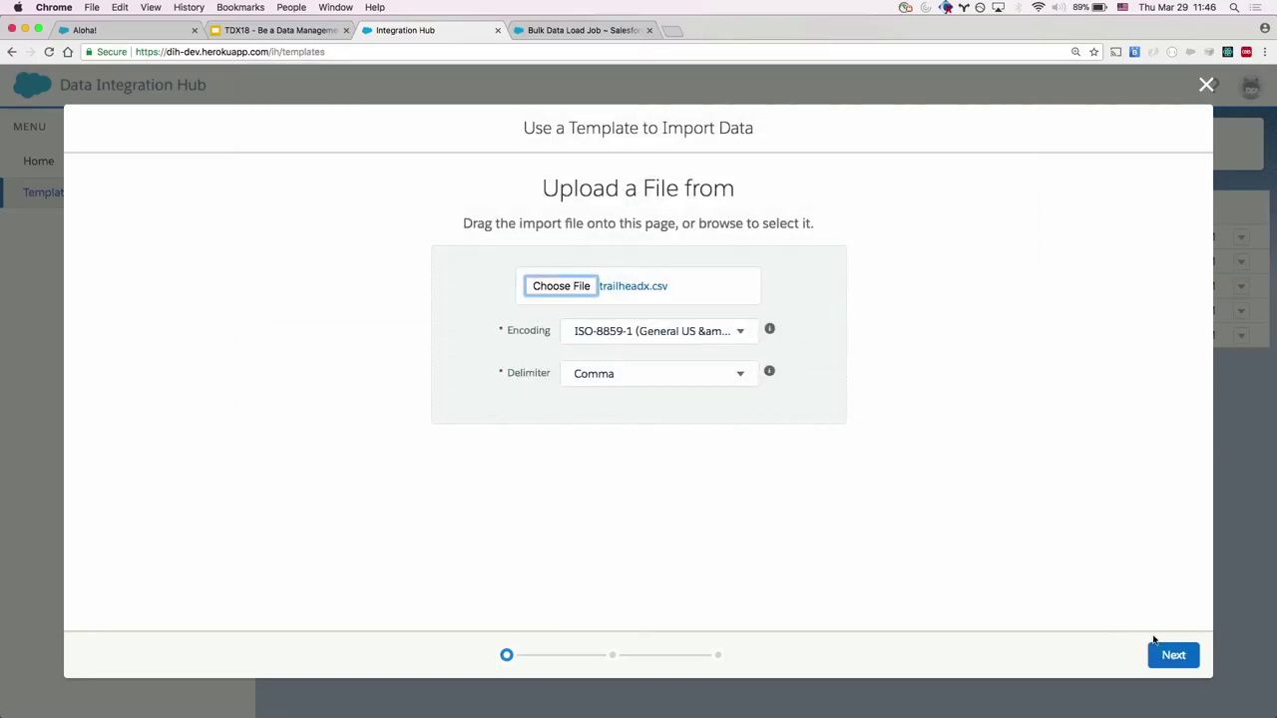
click(1171, 654)
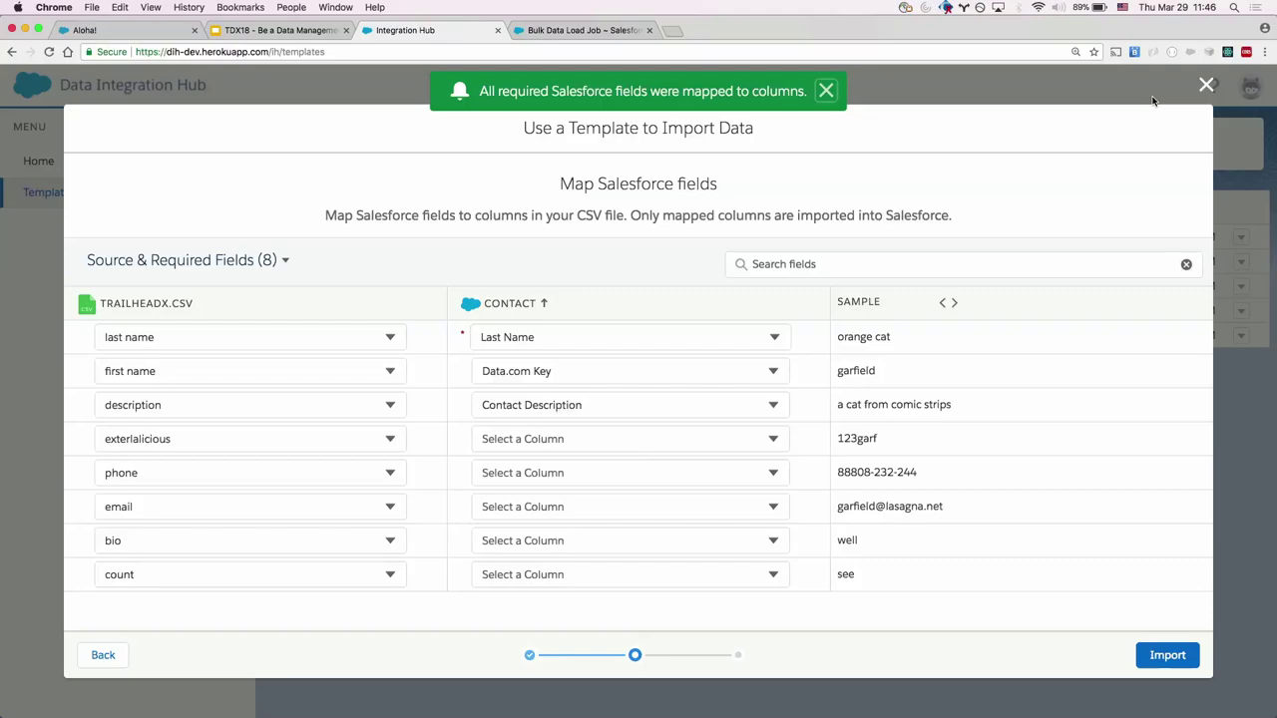
key(super+Tab)
key(super+shift+Tab)
Present the TDX18 deck full screen and advance to slide 11, the Data Integration Hub Roadmap.
click(254, 36)
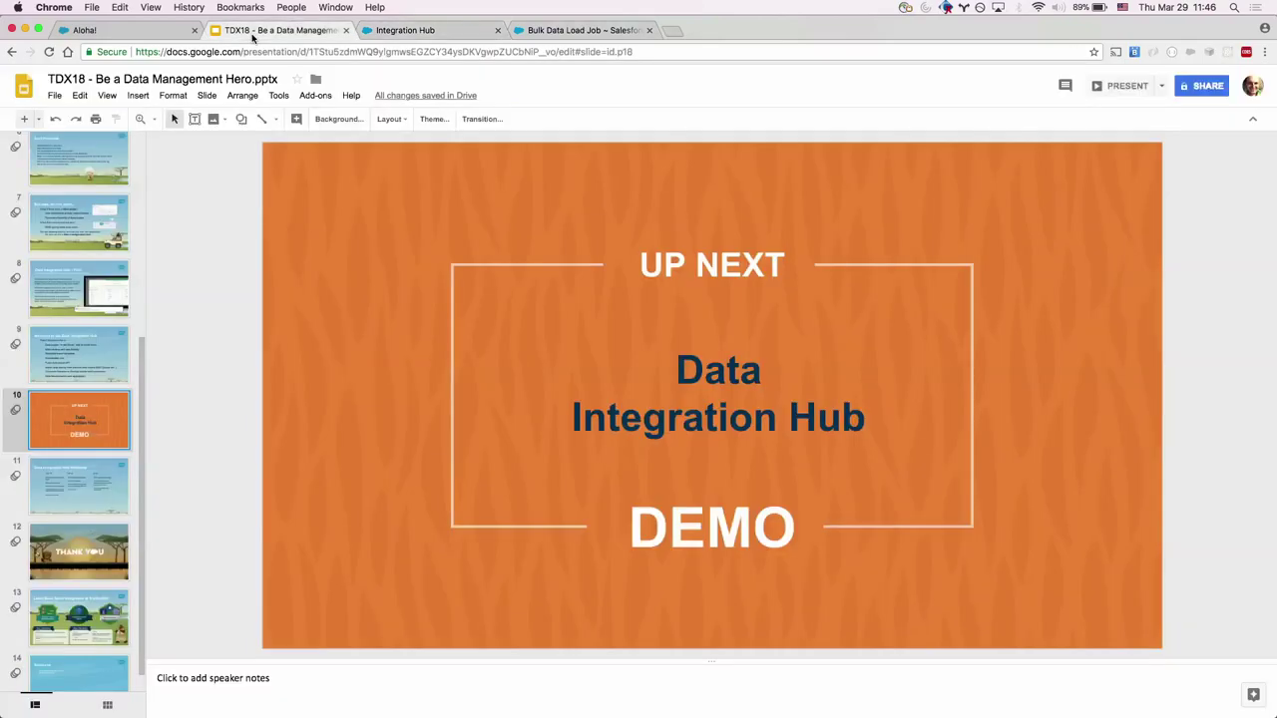
click(151, 7)
click(189, 205)
click(106, 98)
click(123, 120)
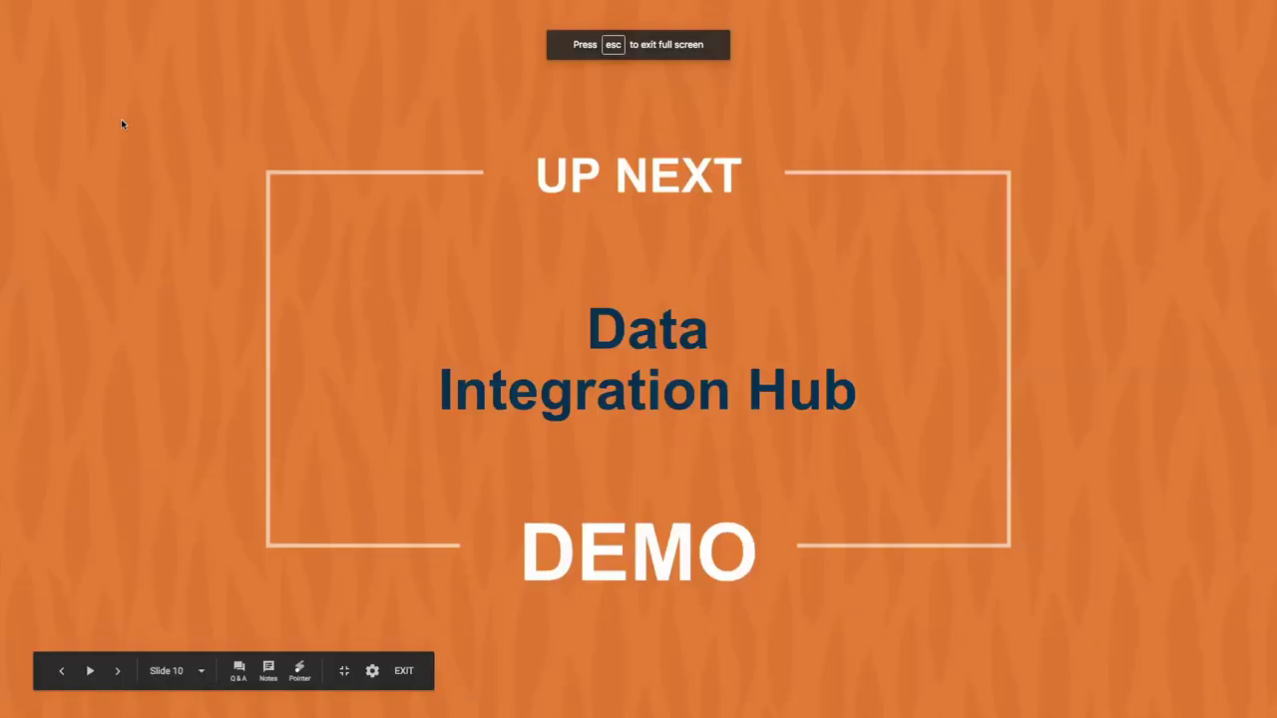
key(Right)
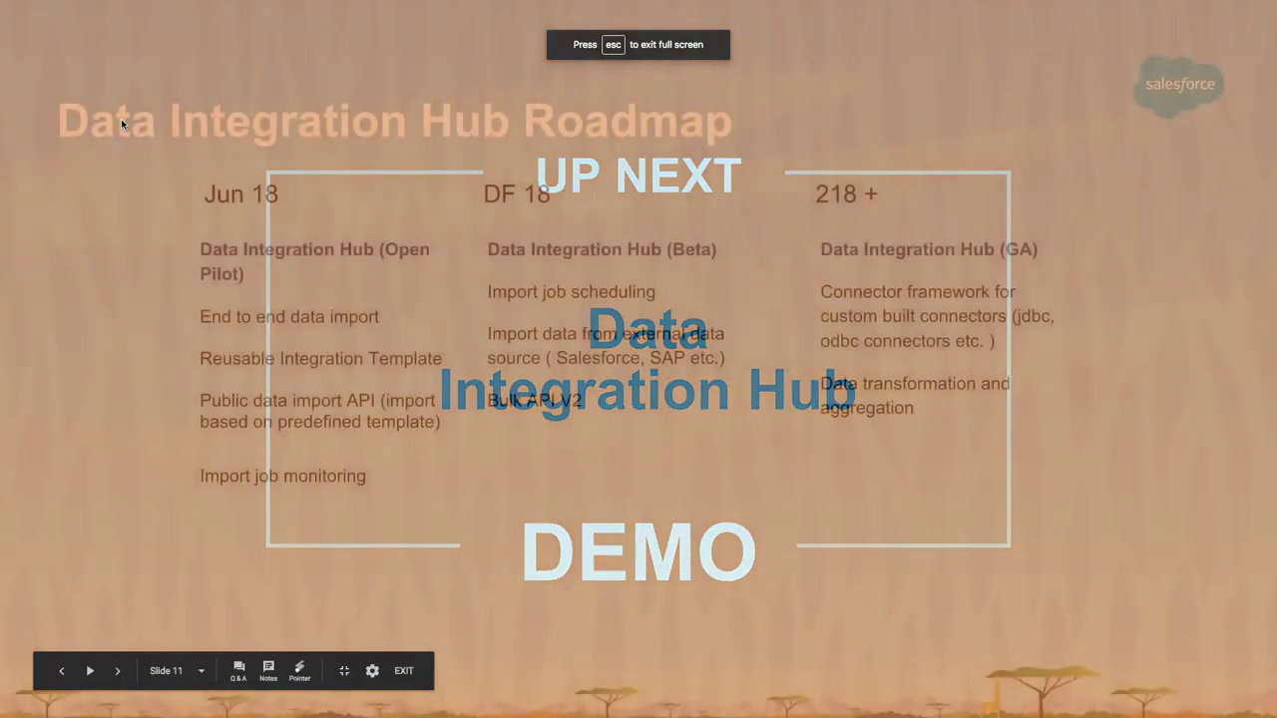